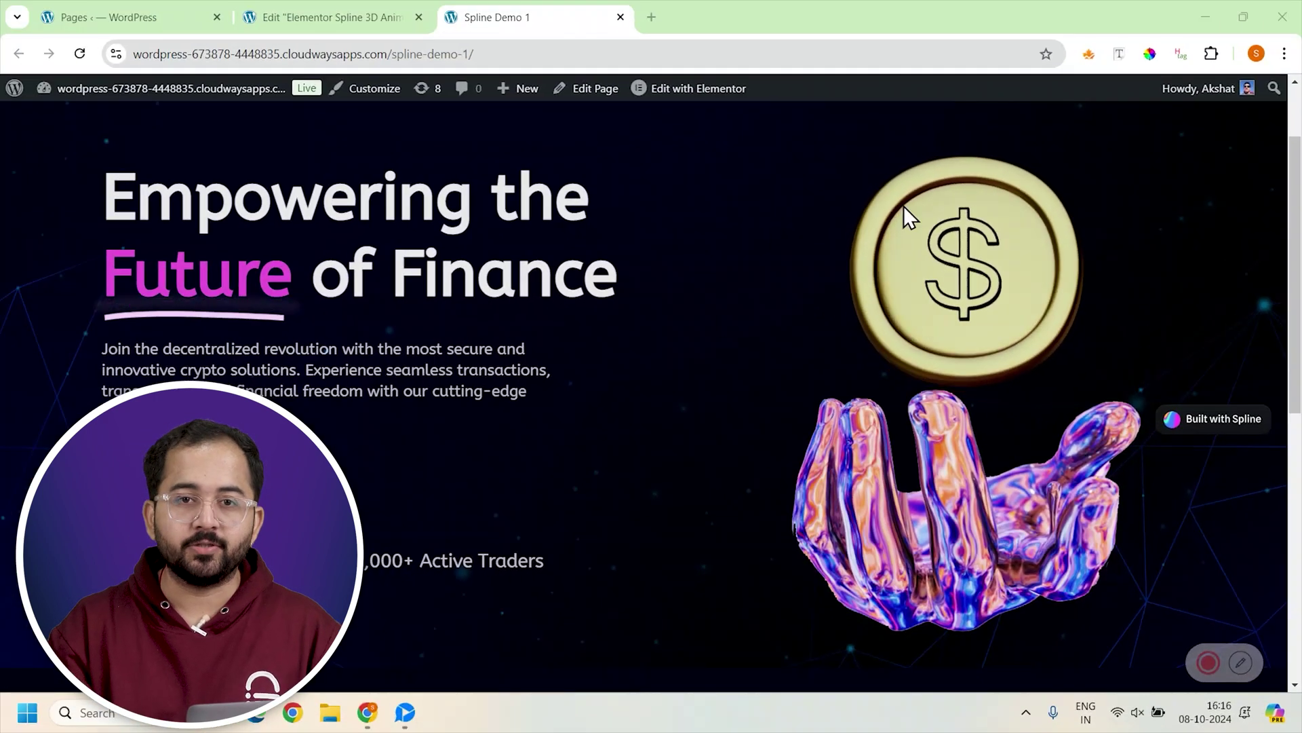
# Create a new Spline scene with a 300-unit cube, corner 0, viewed isometrically.
pyautogui.click(1212, 418)
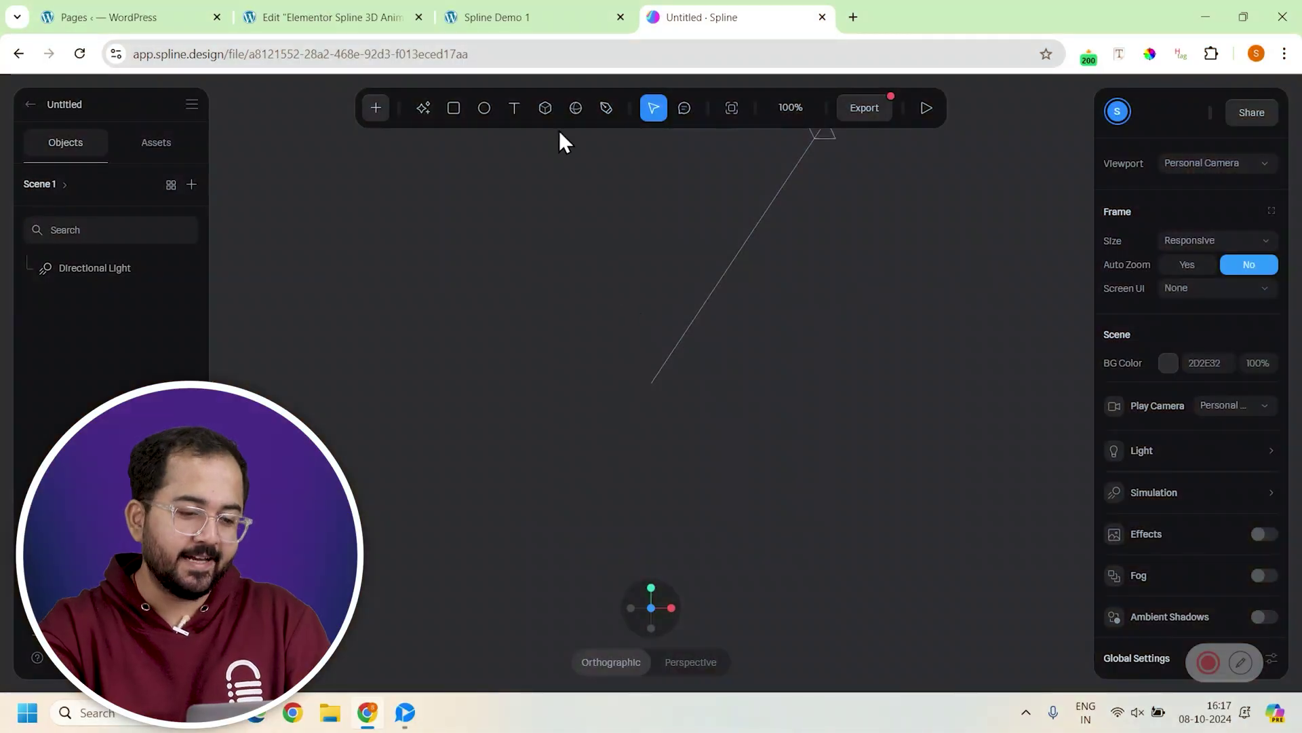
pyautogui.click(545, 108)
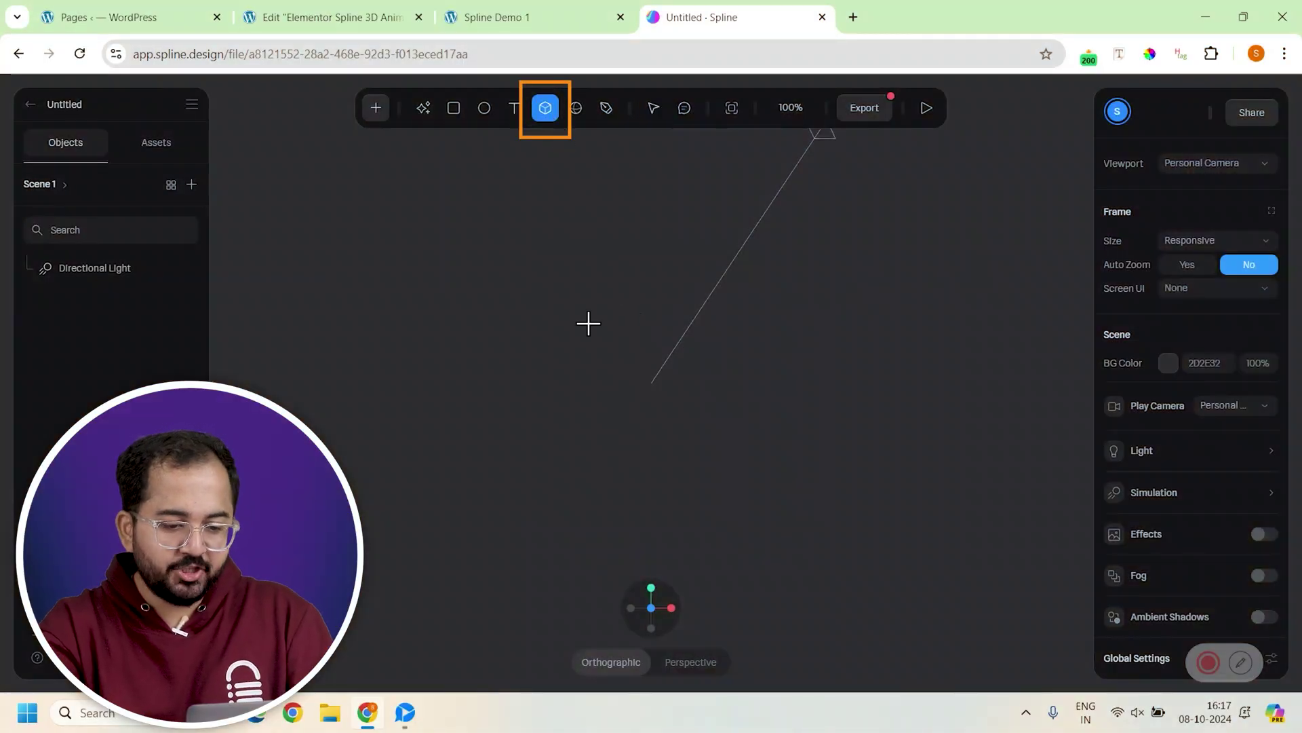
pyautogui.moveTo(522, 283); pyautogui.dragTo(787, 531)
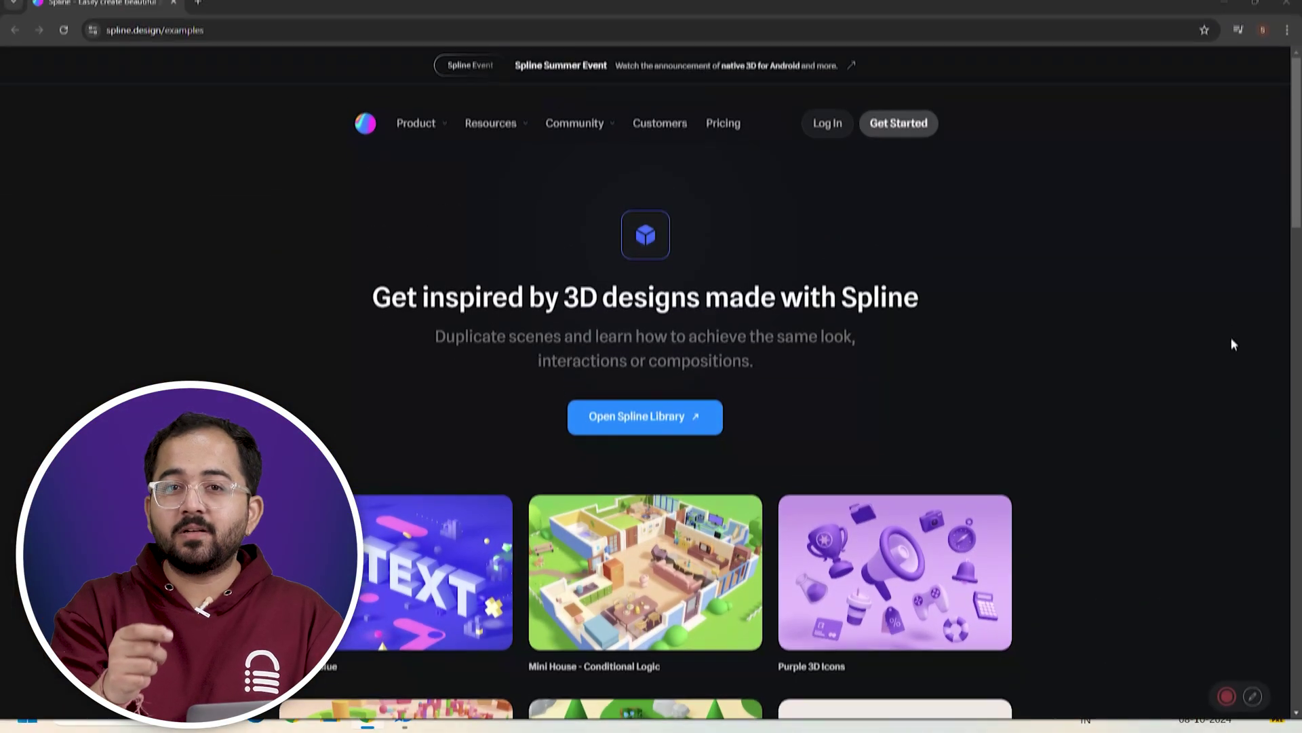
pyautogui.scroll(-3, 1296, 232)
pyautogui.scroll(-10, 1296, 233)
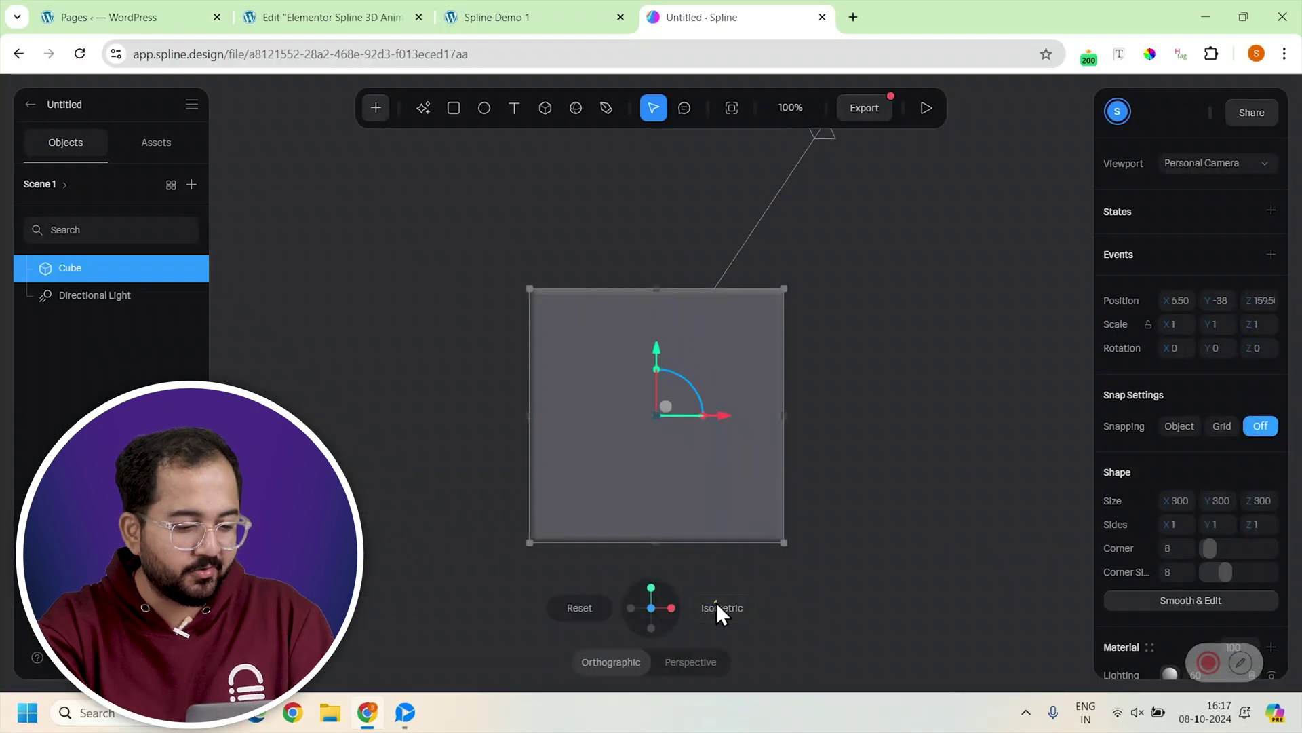
pyautogui.click(717, 603)
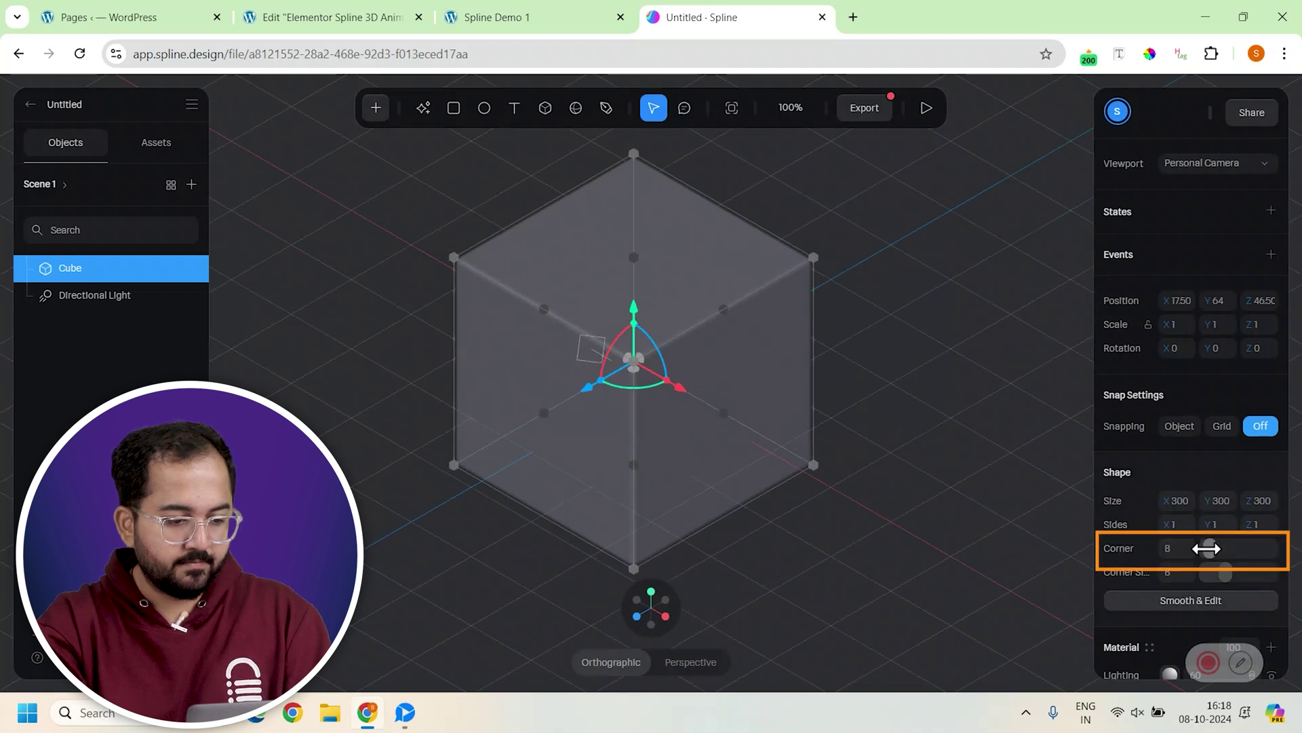
# Convert the cube to a smooth subdivided mesh and add one edge loop across it.
pyautogui.click(1202, 601)
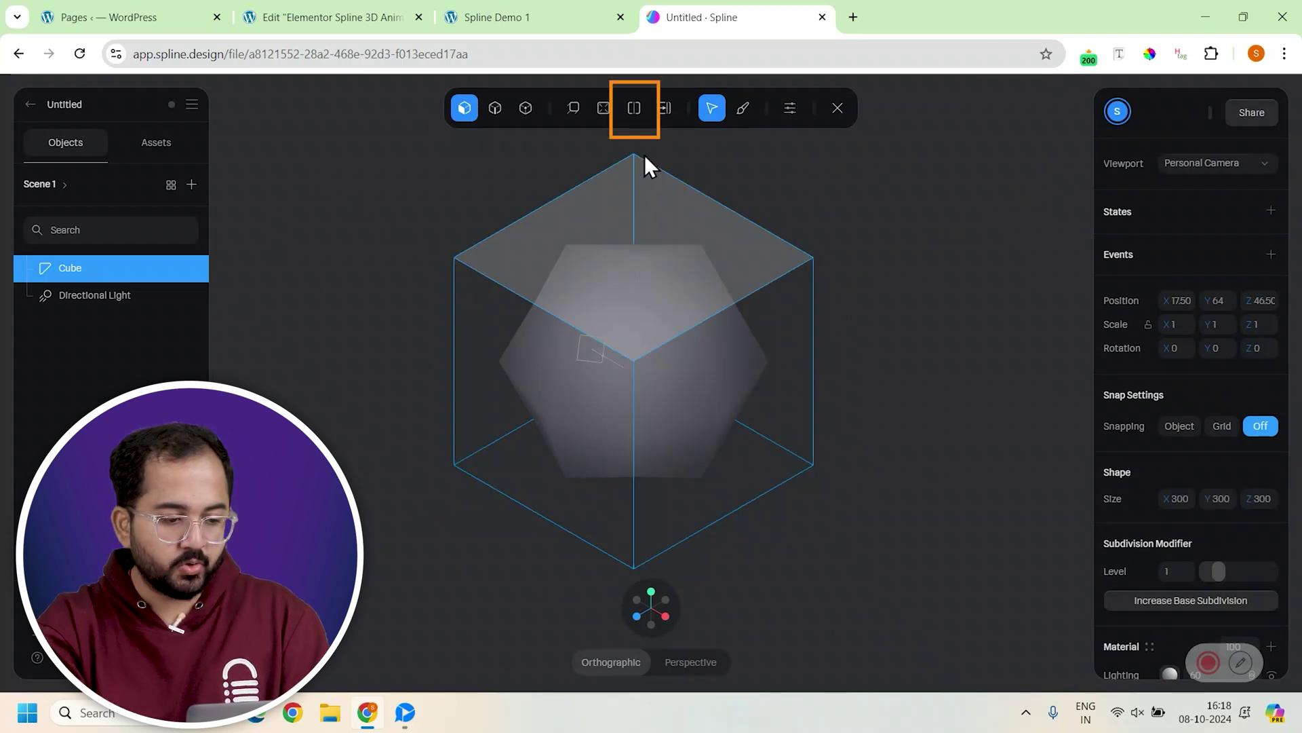
pyautogui.click(633, 110)
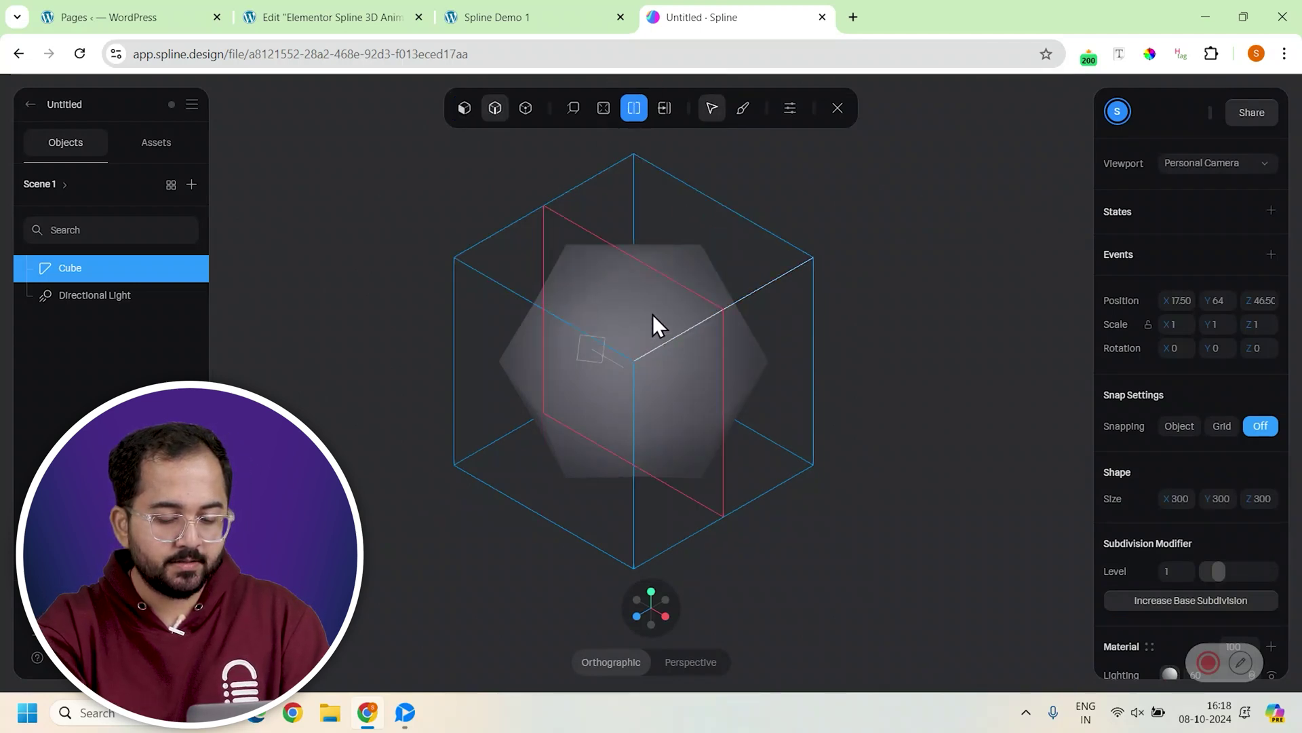
pyautogui.click(741, 299)
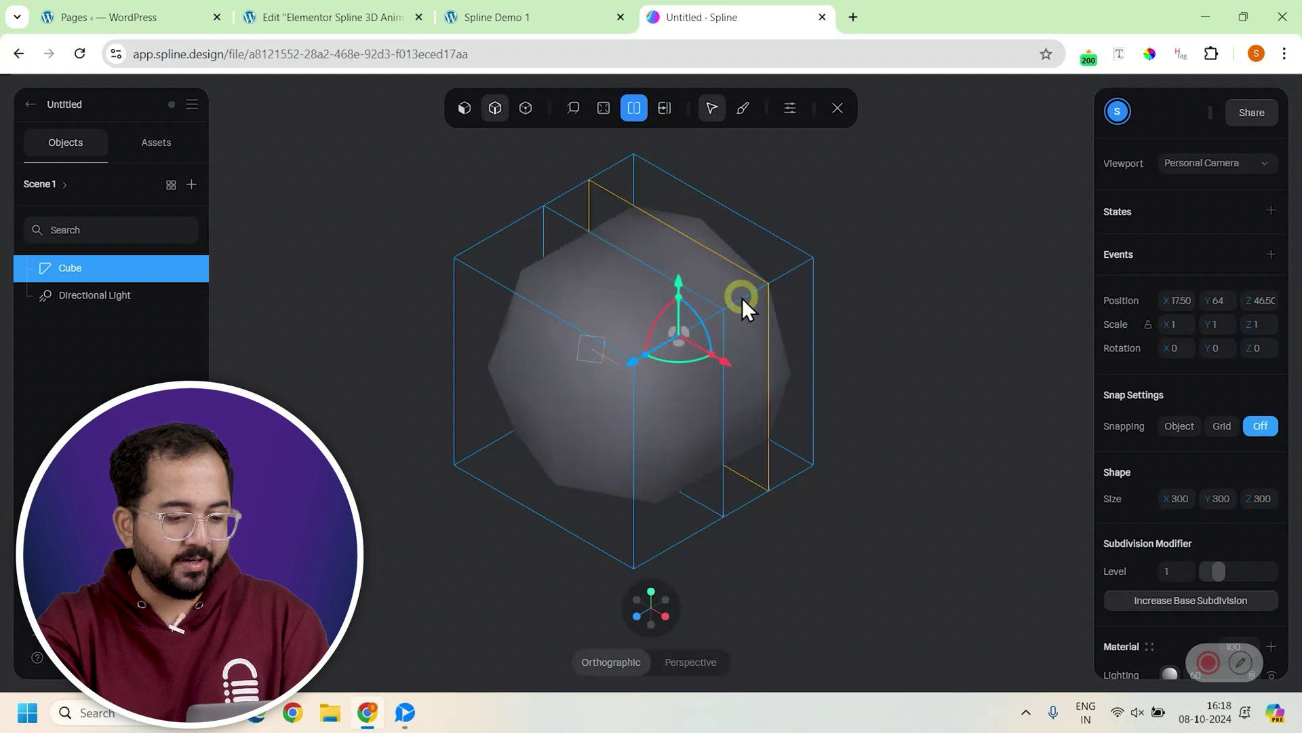
pyautogui.press('Escape')
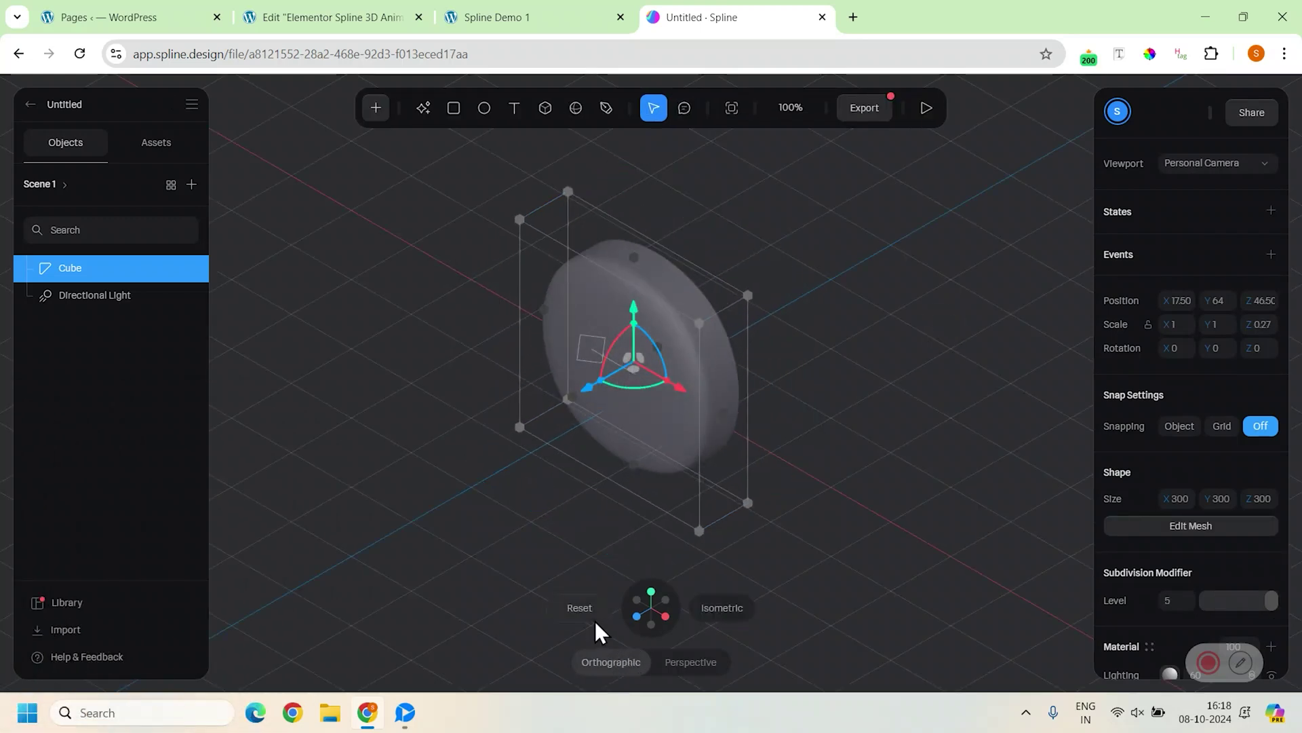
# Move the disc's Color layer above Lighting and make it a yellow gold library Matcap.
pyautogui.click(587, 612)
pyautogui.scroll(-5, 1146, 516)
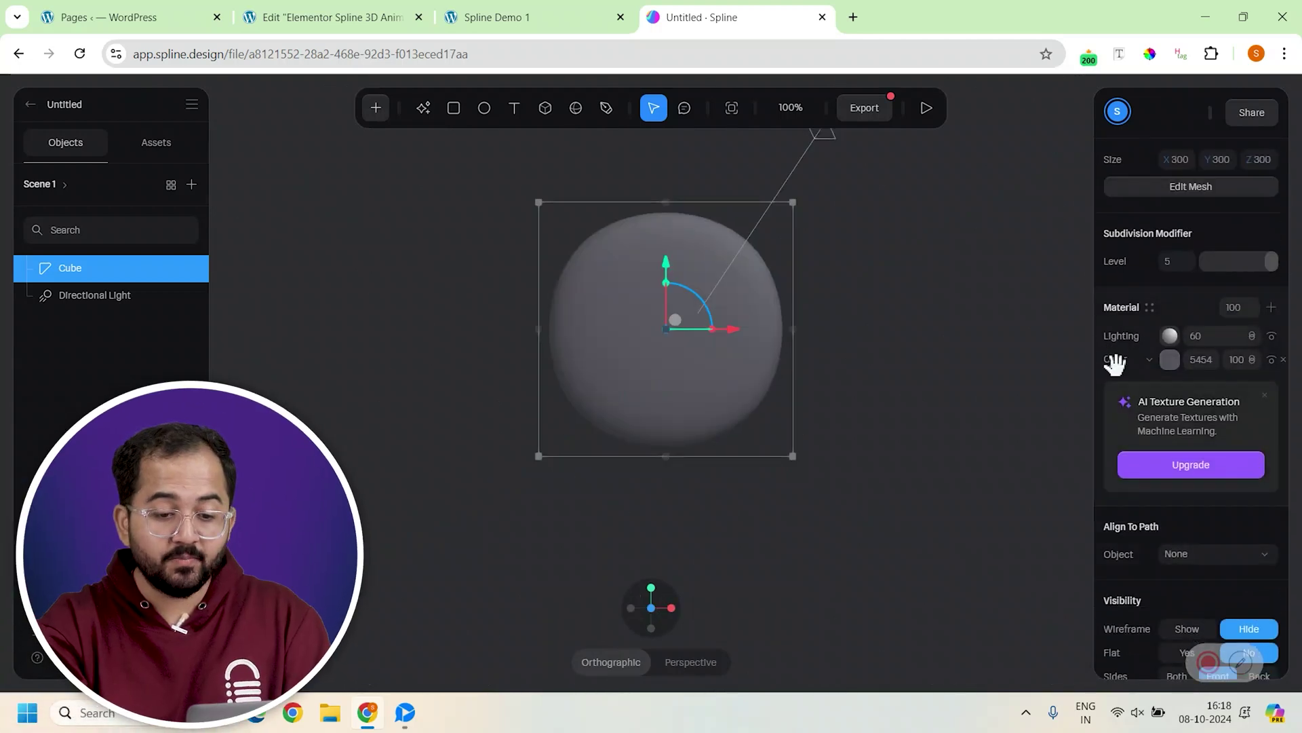
pyautogui.moveTo(1114, 363); pyautogui.dragTo(1116, 336)
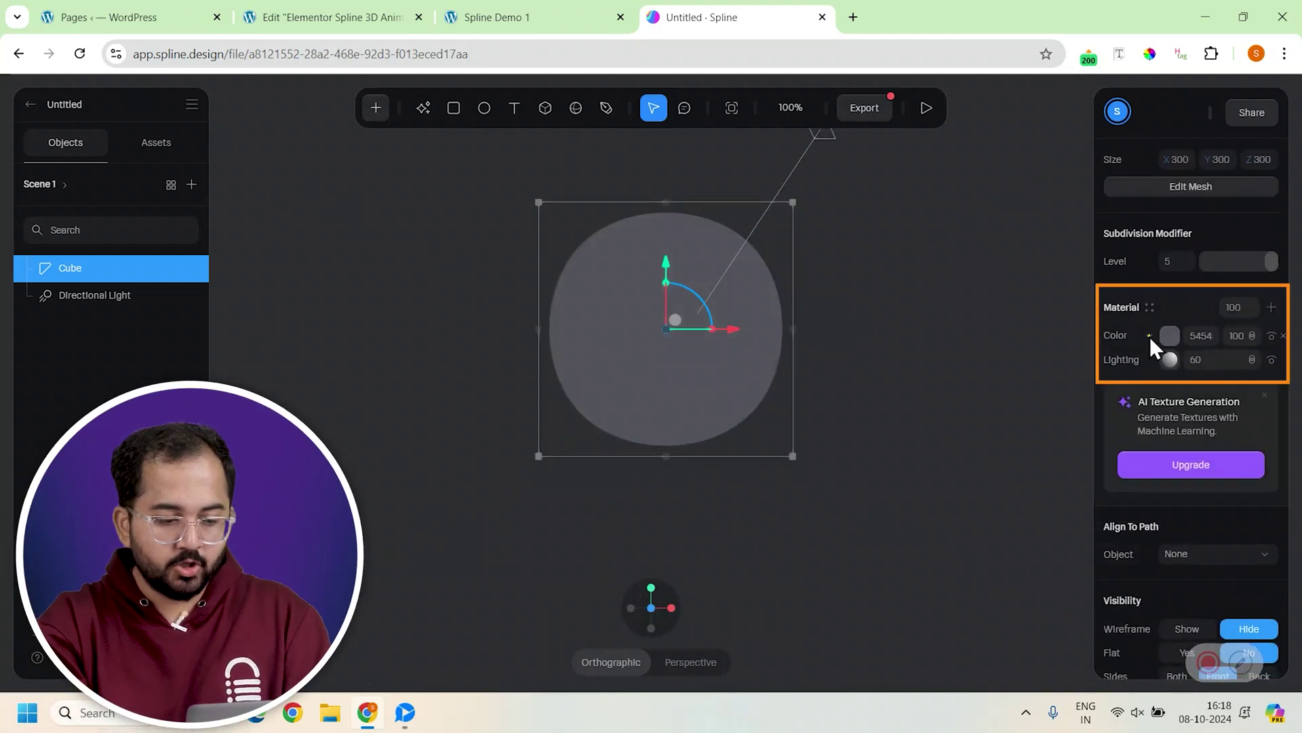
pyautogui.click(1149, 336)
pyautogui.click(1160, 606)
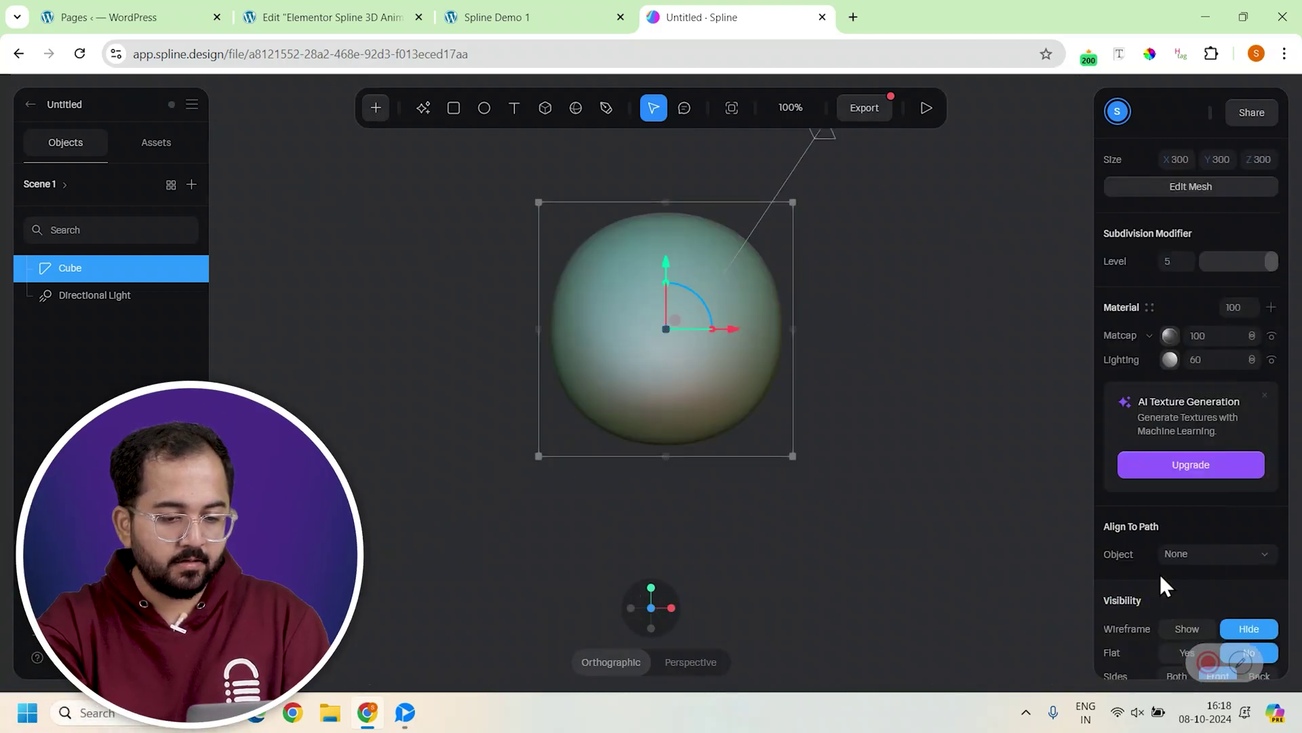
pyautogui.click(1170, 337)
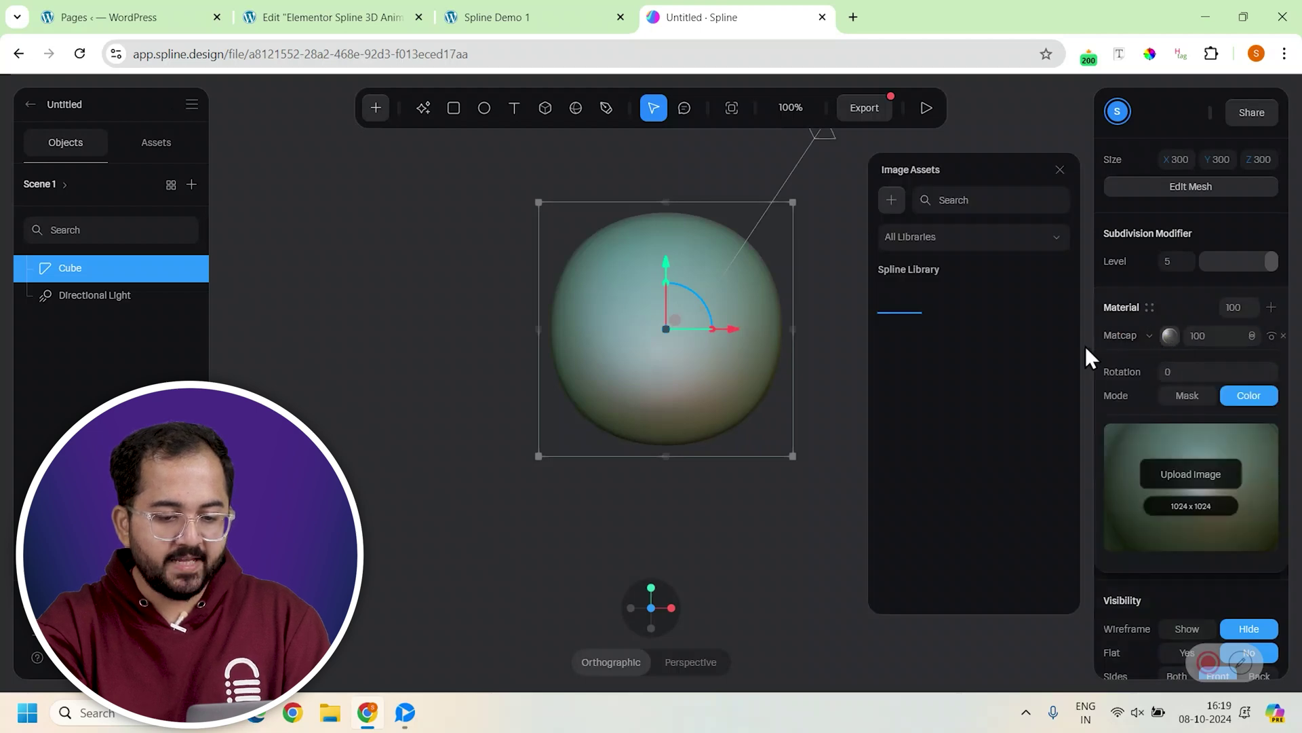
pyautogui.click(1046, 463)
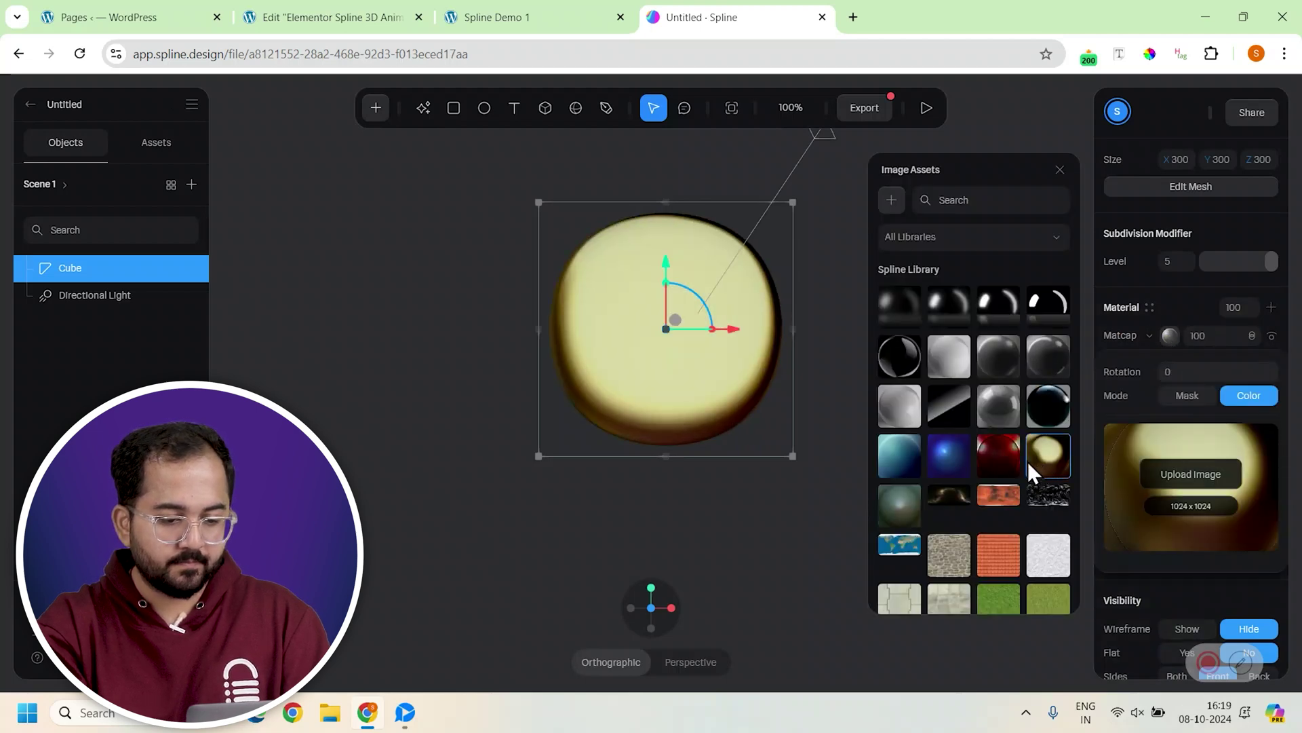
pyautogui.click(772, 528)
# Edit the disc's mesh, dragging faces to form a raised rim around an inset face.
pyautogui.click(702, 606)
pyautogui.doubleClick(638, 369)
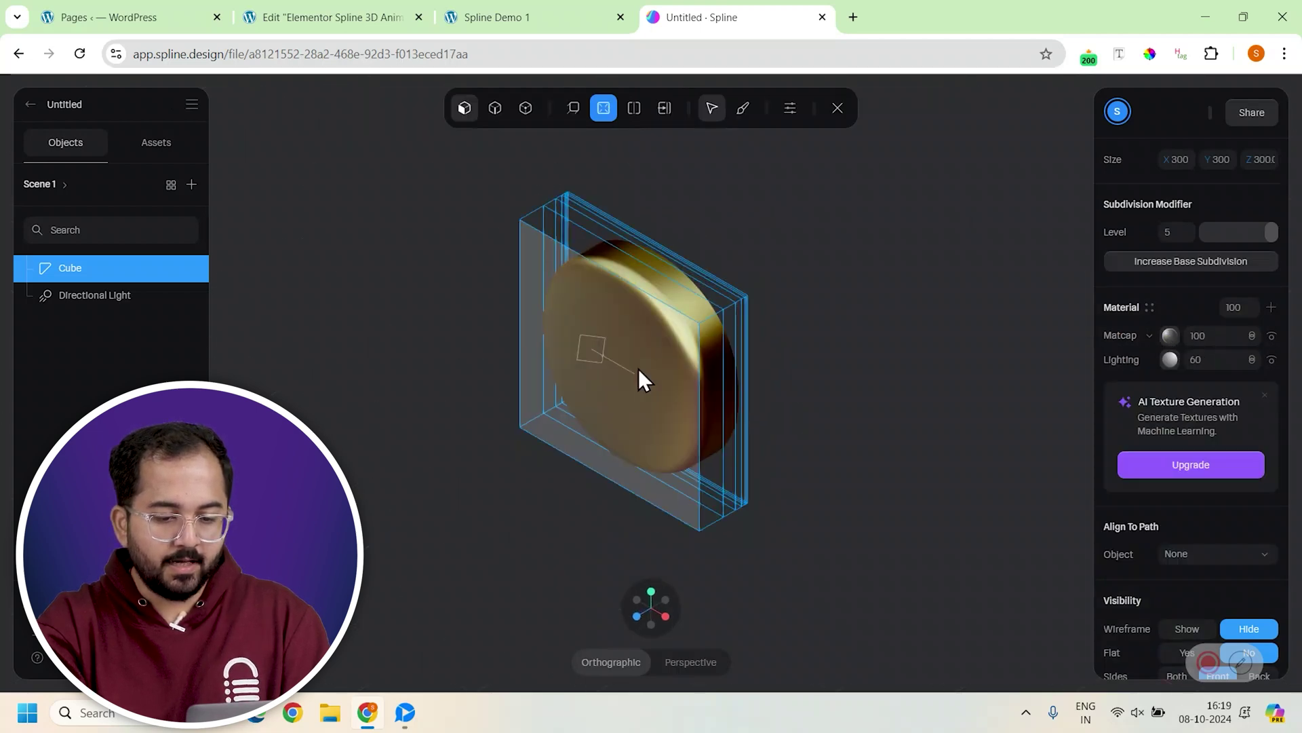
pyautogui.moveTo(547, 413); pyautogui.dragTo(595, 410)
pyautogui.press('Escape')
# Reset to the front view and preview the coin in Play mode, orbiting it.
pyautogui.moveTo(646, 604)
pyautogui.click(592, 608)
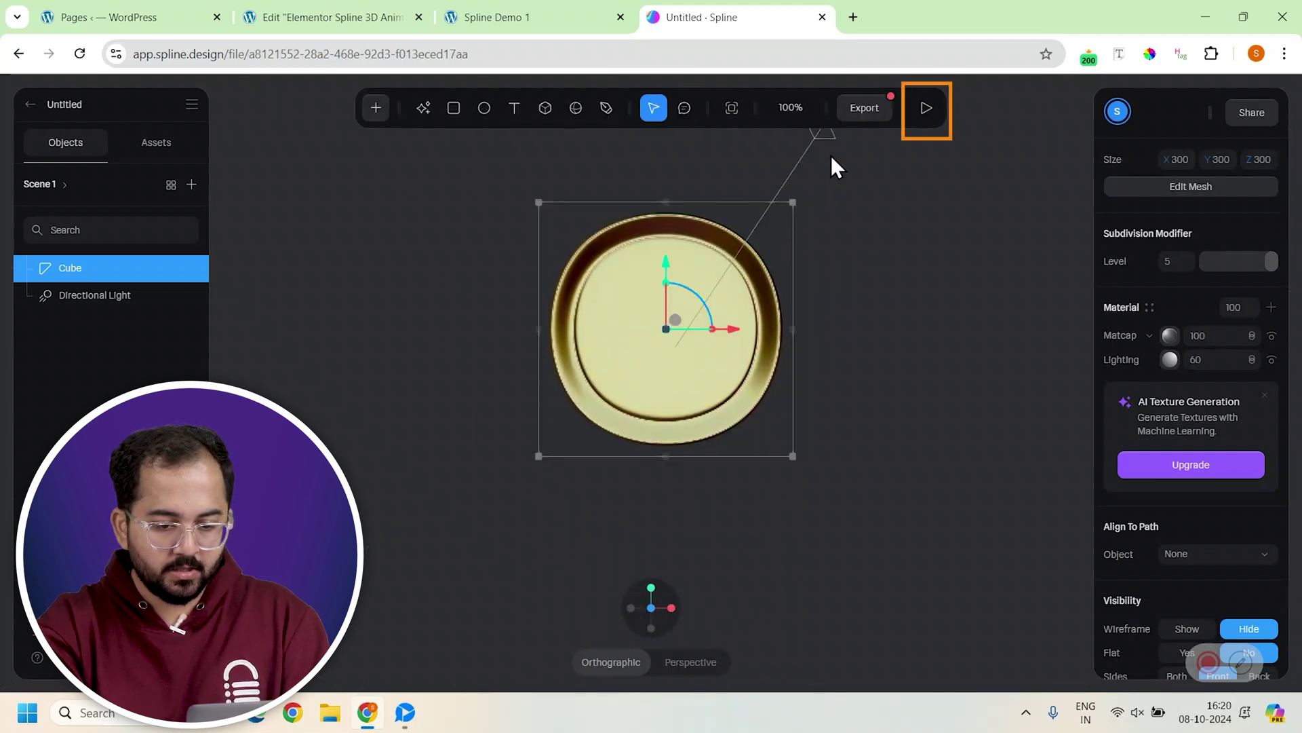
pyautogui.click(924, 117)
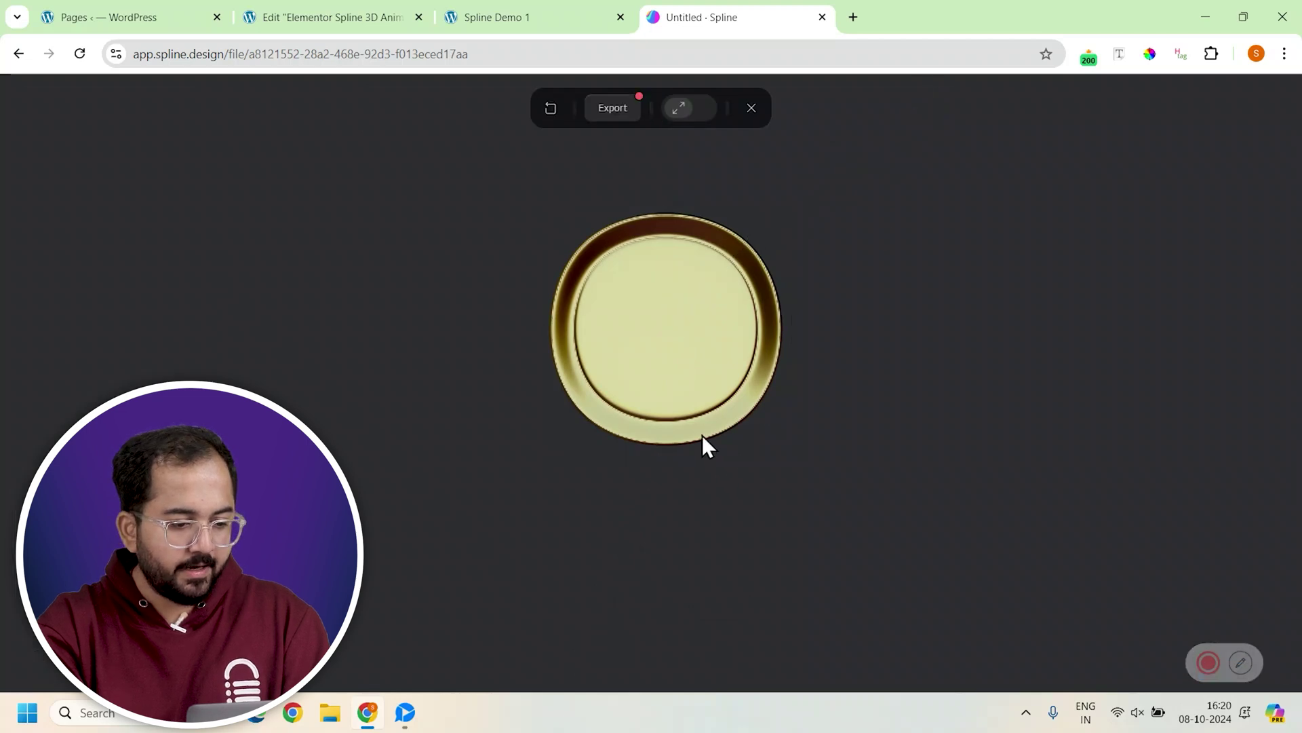
pyautogui.moveTo(701, 434); pyautogui.dragTo(630, 435)
pyautogui.press('Escape')
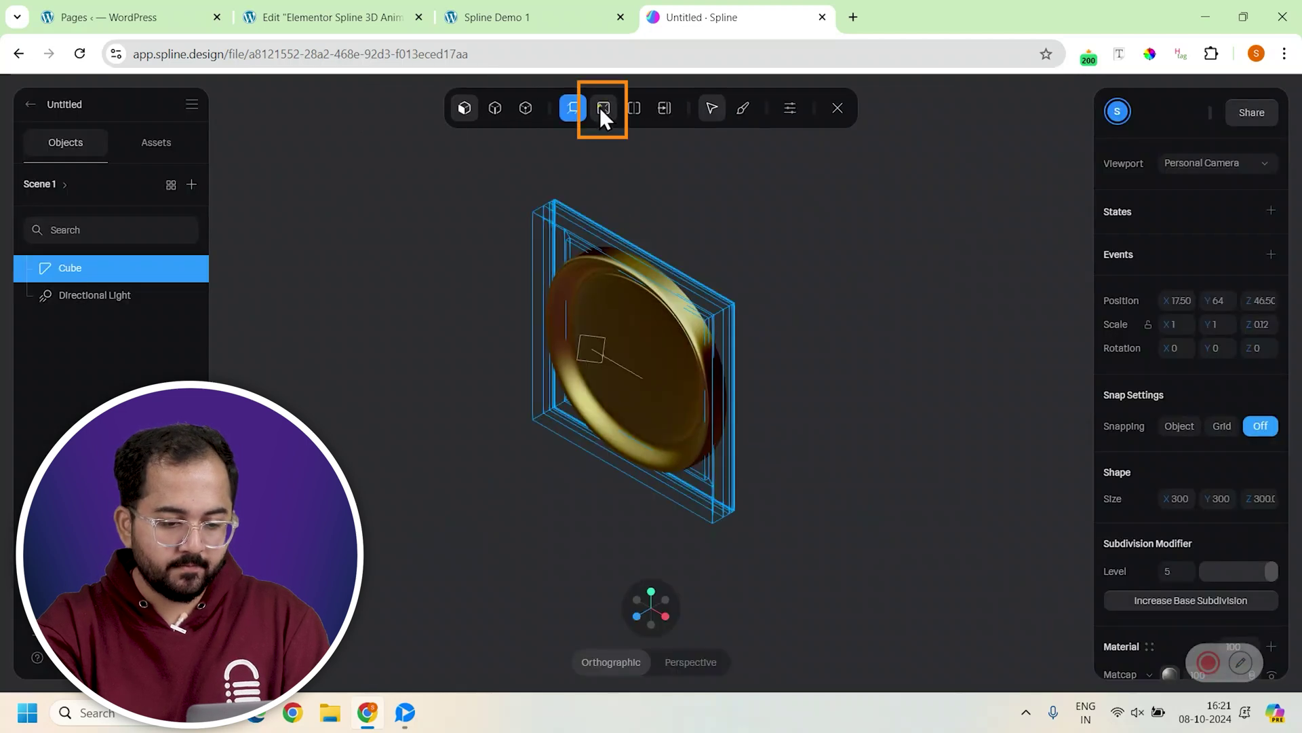
# Change the mesh selection mode and select part of the coin's mesh.
pyautogui.click(601, 111)
pyautogui.click(651, 388)
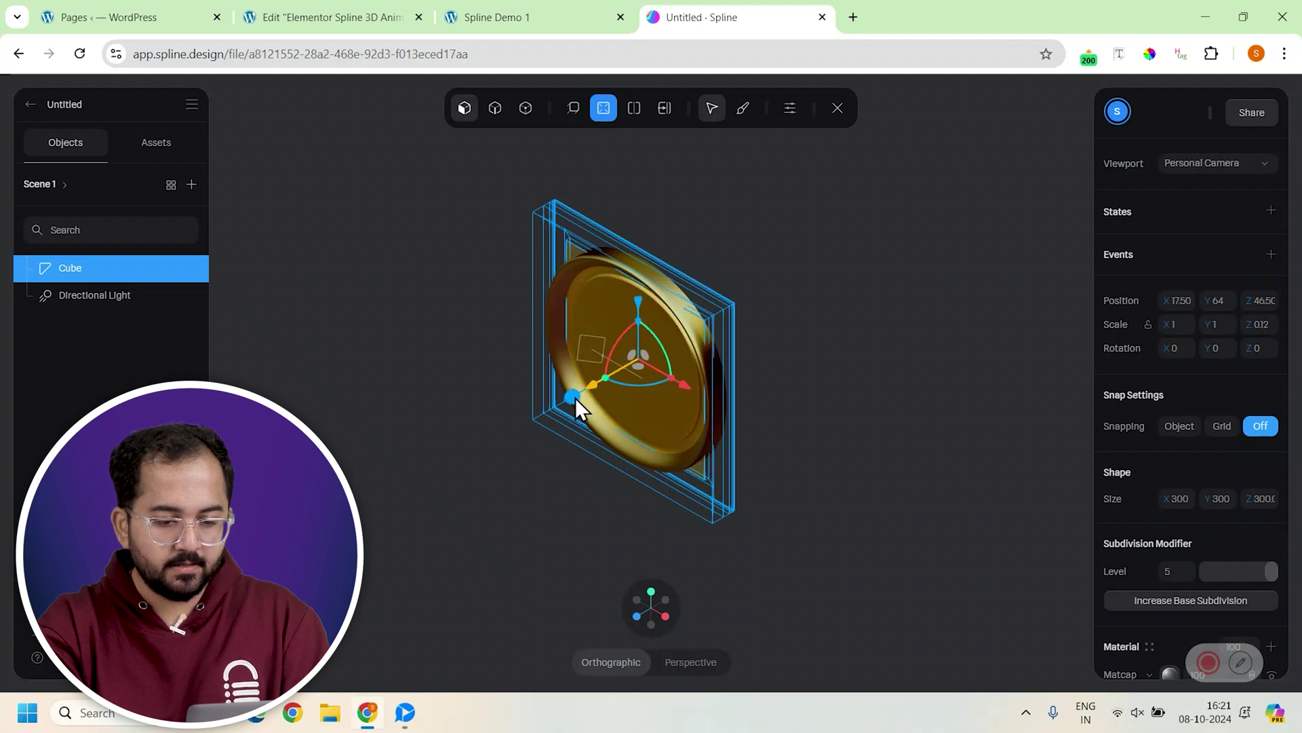
pyautogui.click(574, 107)
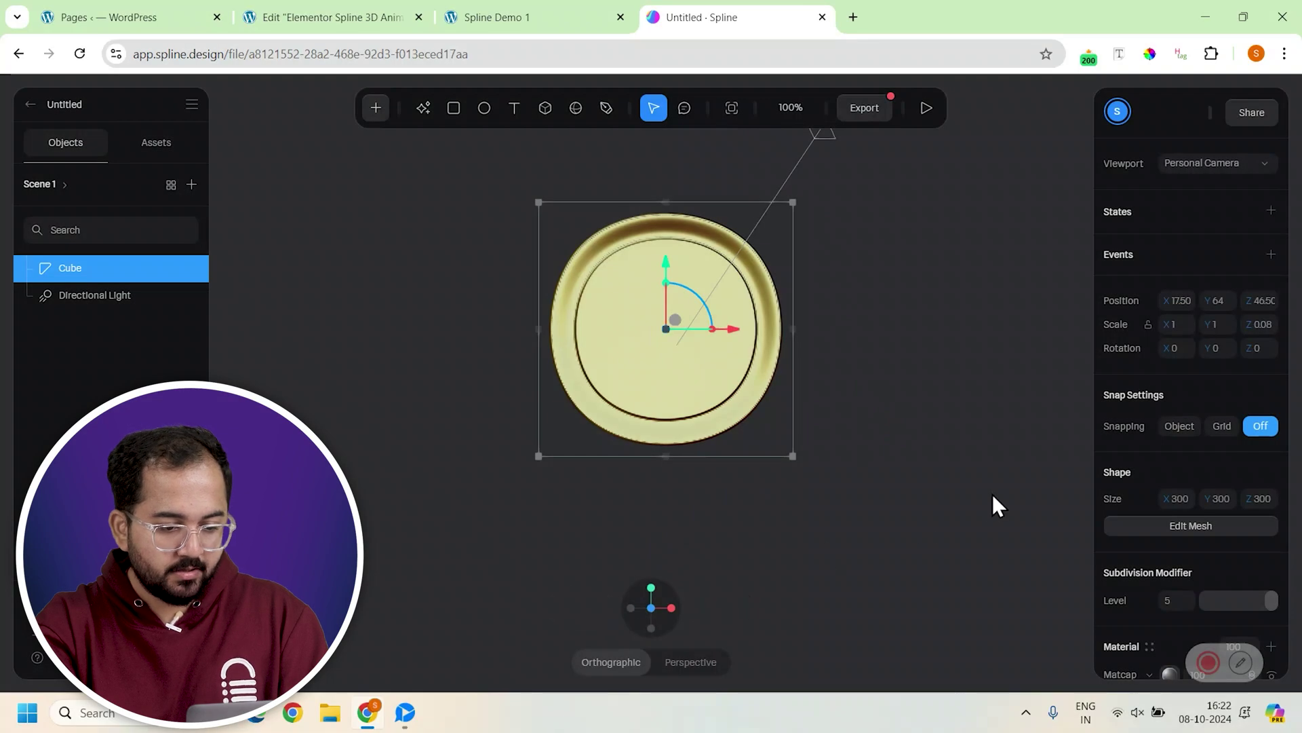
# Add a '$' text object on the coin at font size 160.
pyautogui.click(517, 107)
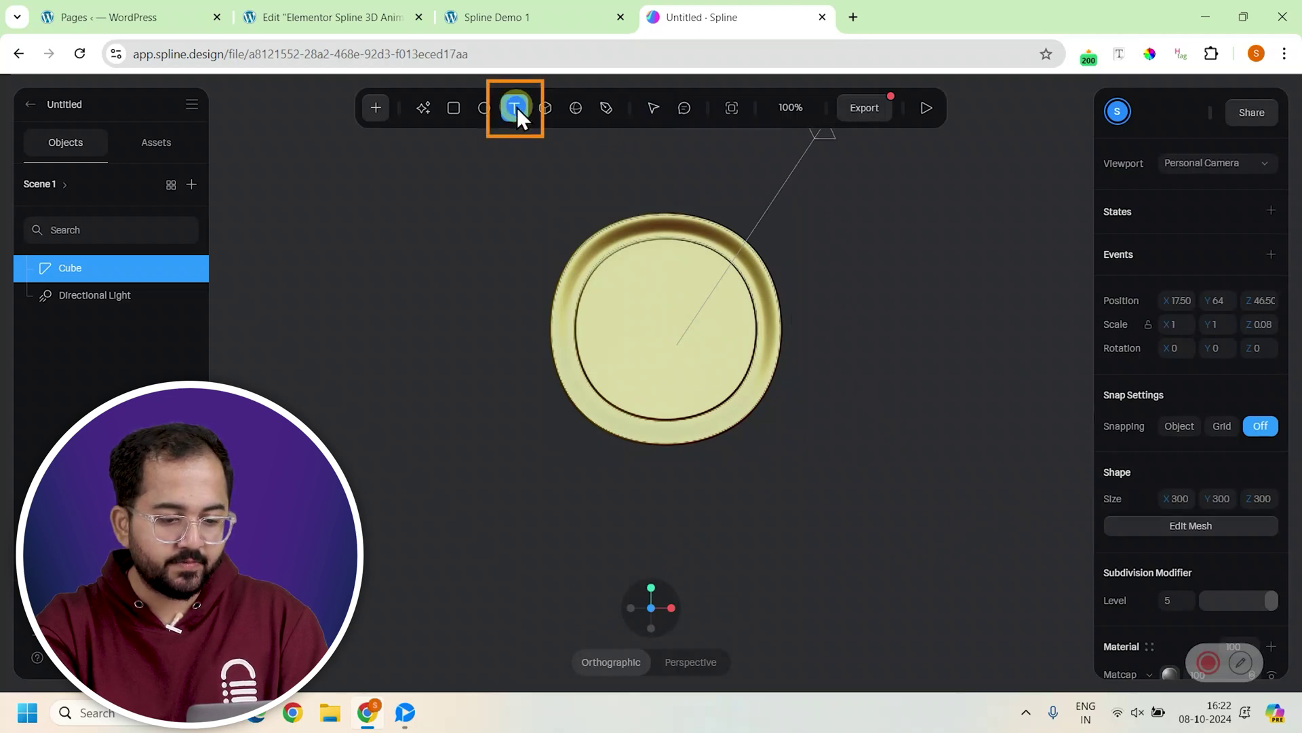
pyautogui.click(609, 283)
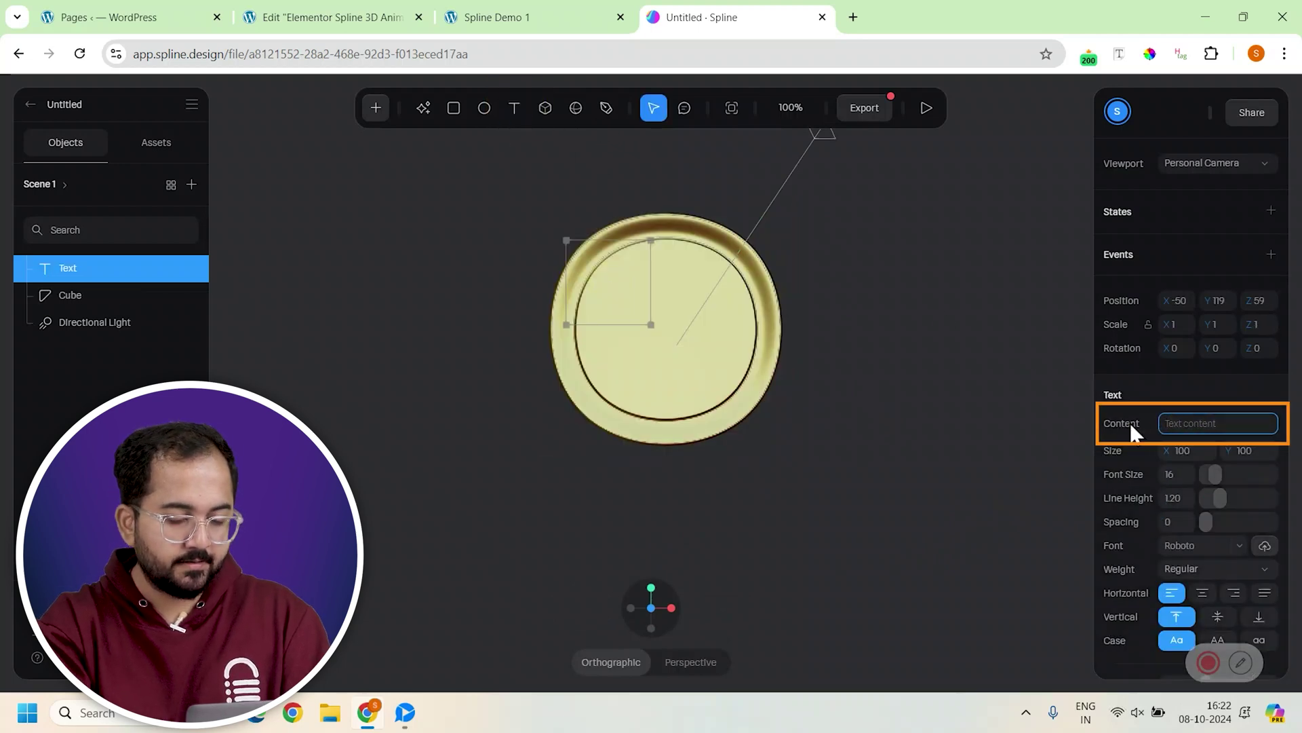
pyautogui.write('$')
pyautogui.click(1180, 474)
pyautogui.write('160')
# Set the dollar sign to Questrial, centre-align it, and switch its material layer to Outline.
pyautogui.click(1239, 548)
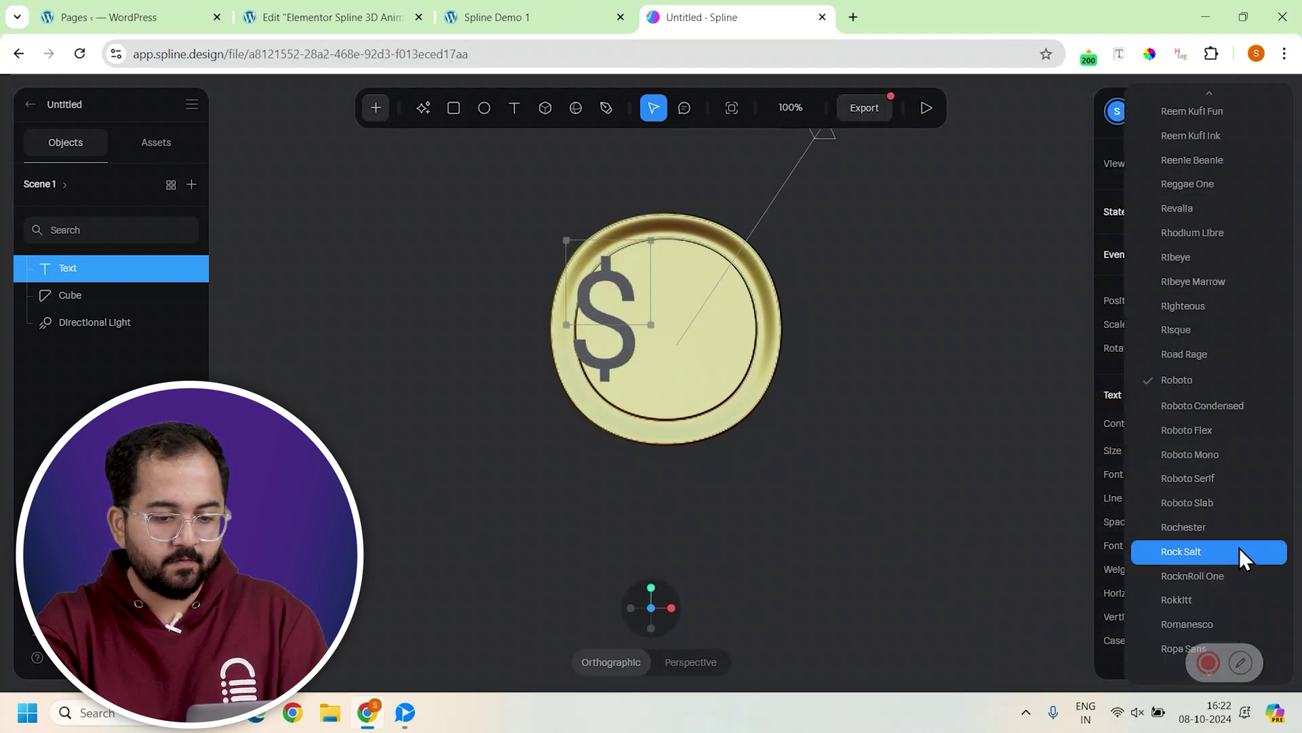
pyautogui.scroll(-3, 1239, 547)
pyautogui.click(1227, 548)
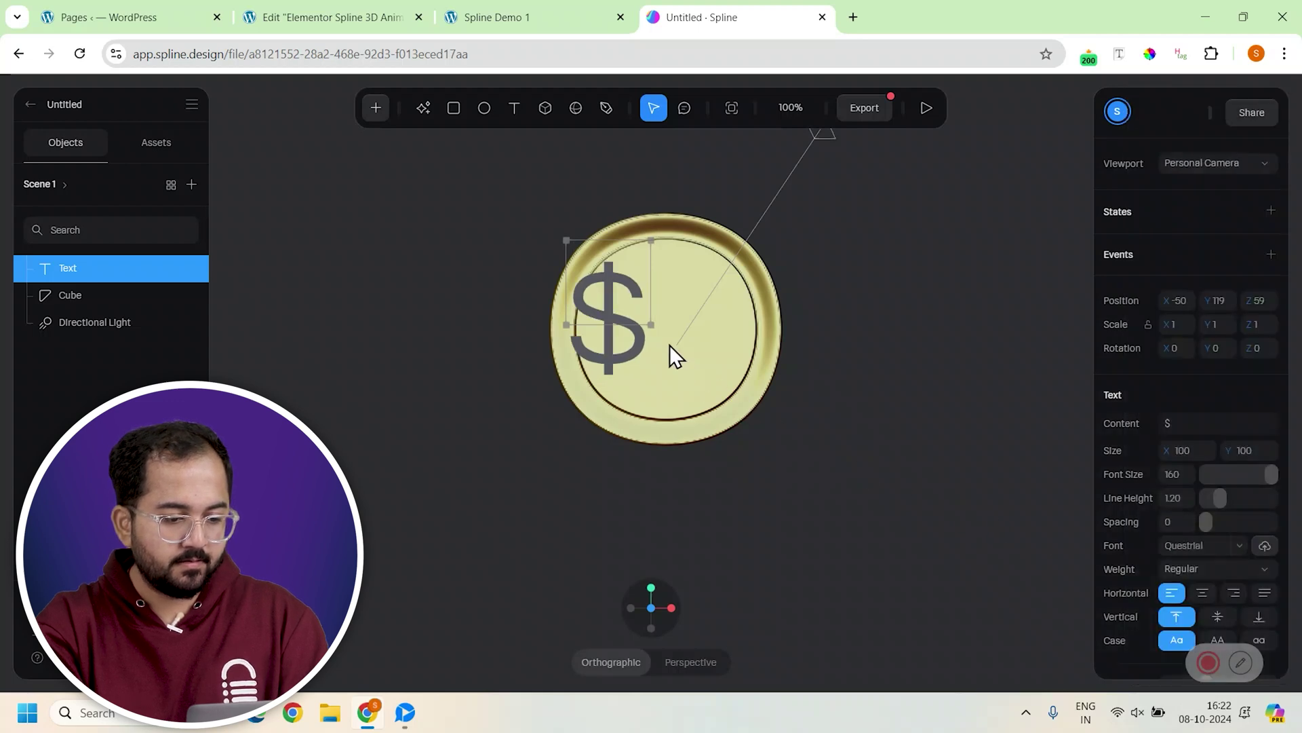
pyautogui.click(1202, 592)
pyautogui.scroll(-6, 1145, 491)
pyautogui.click(1150, 490)
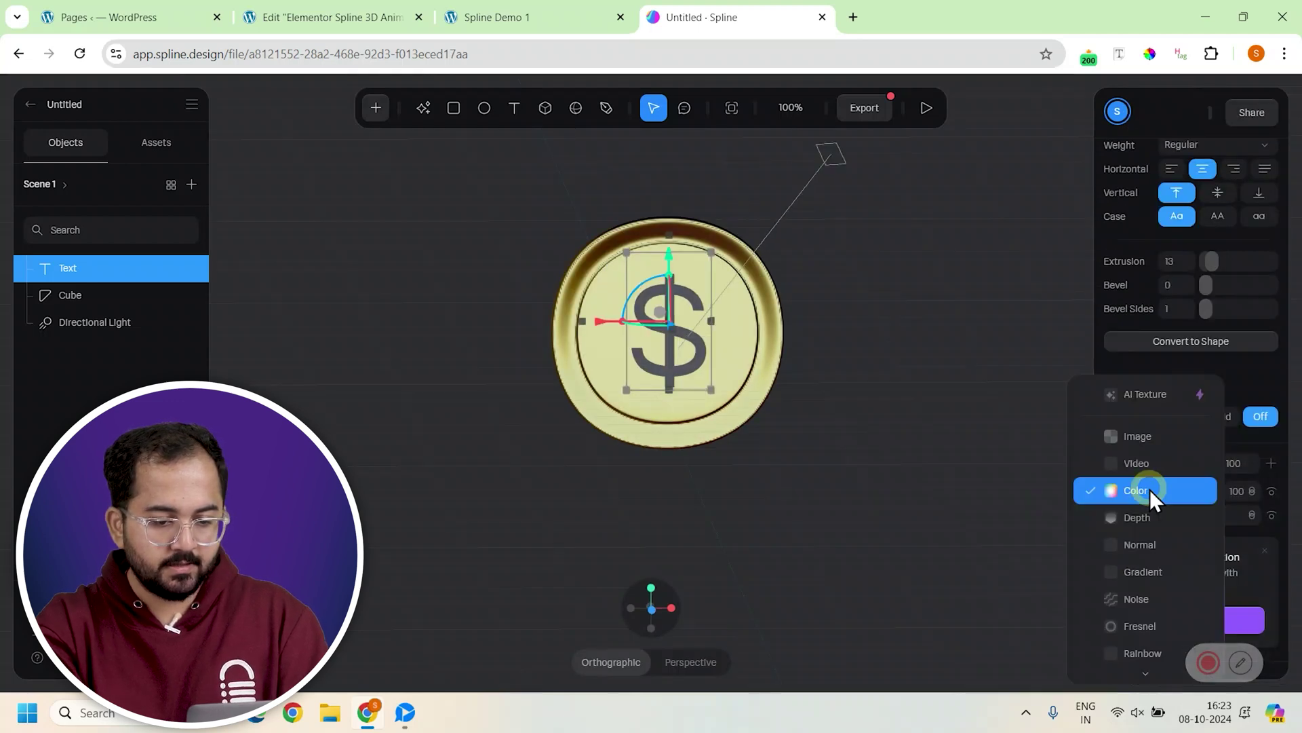
pyautogui.click(1137, 552)
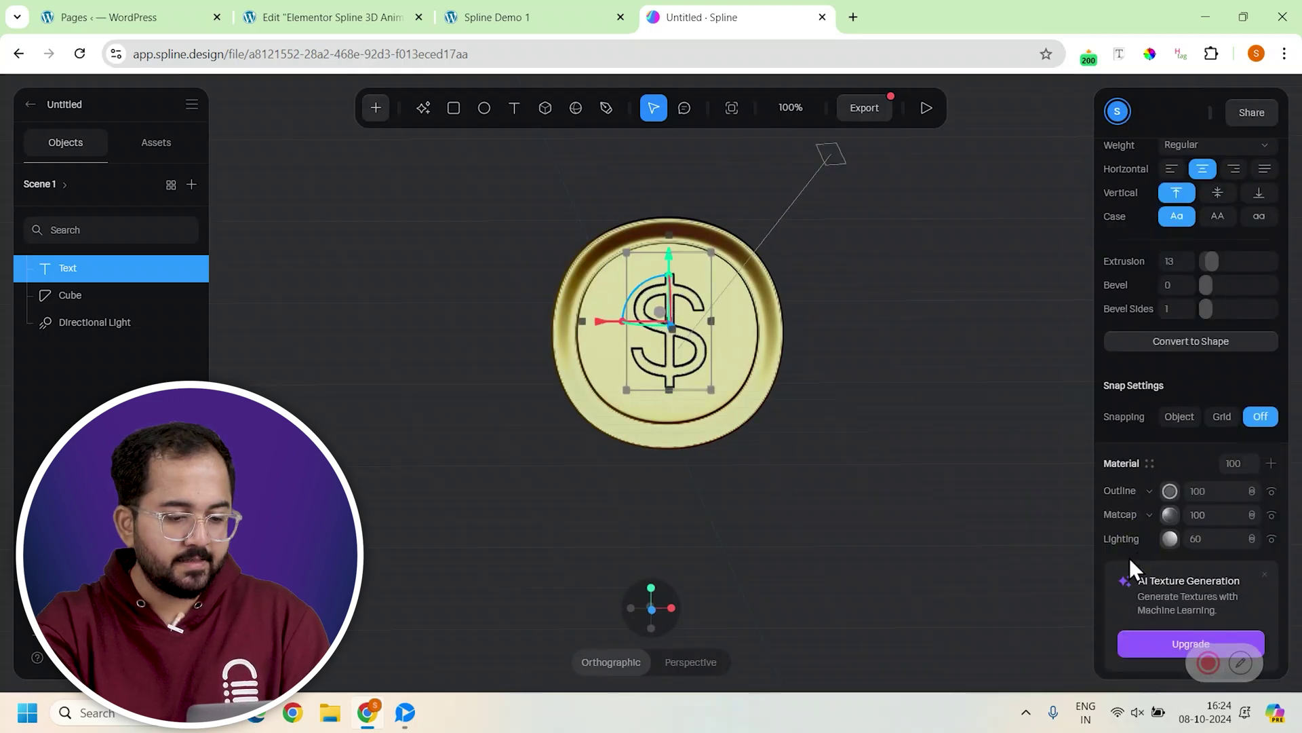
pyautogui.click(825, 424)
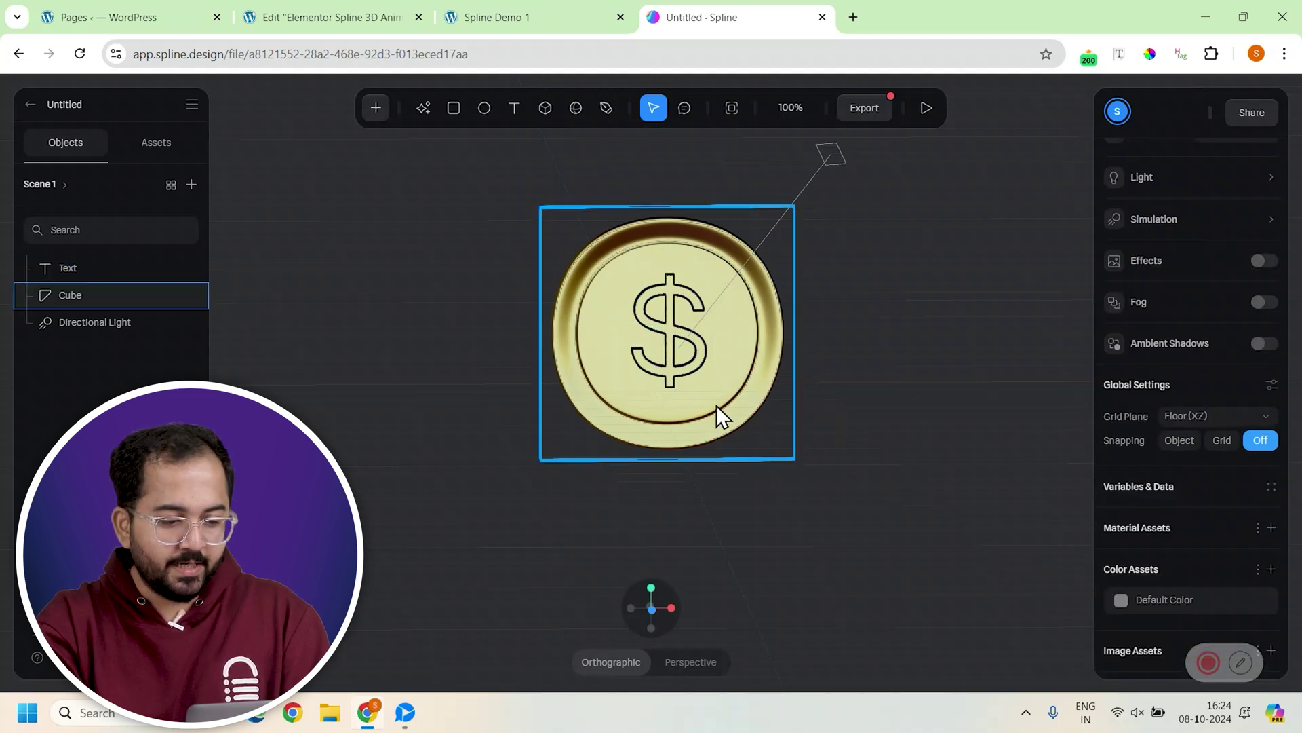
pyautogui.click(925, 106)
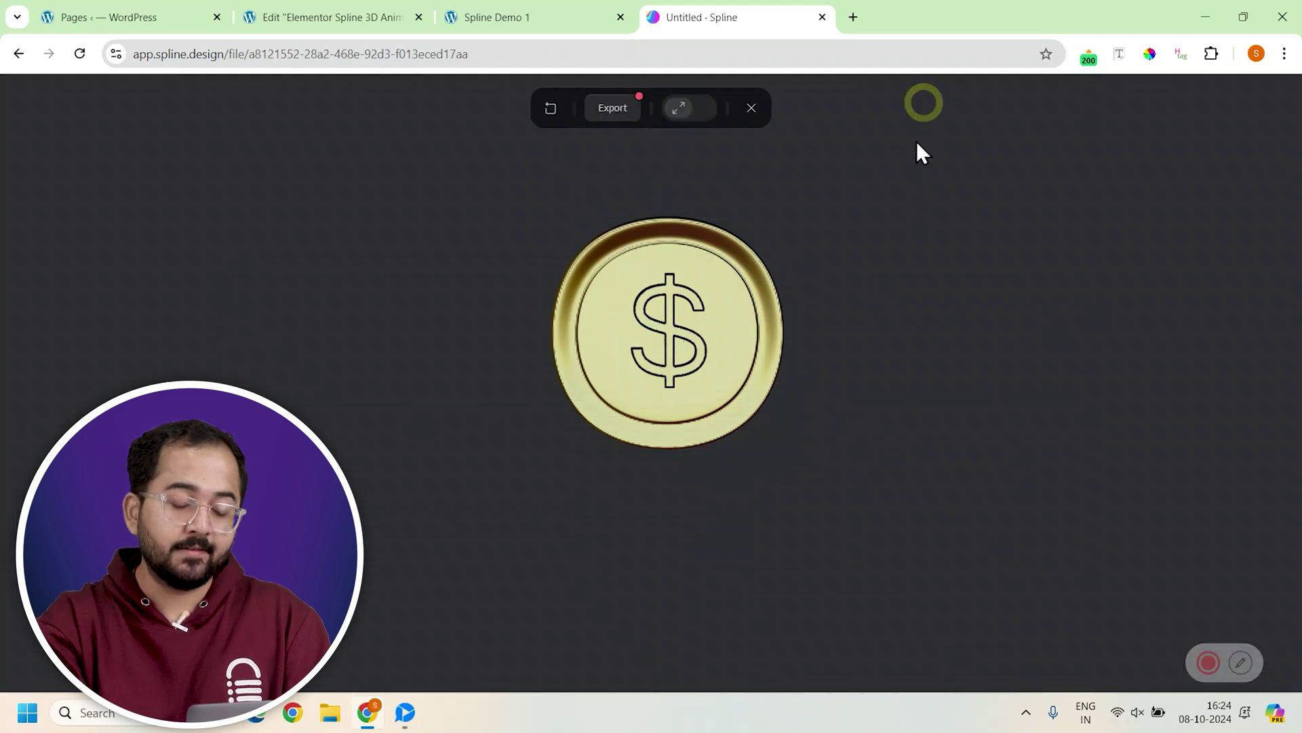
pyautogui.click(705, 476)
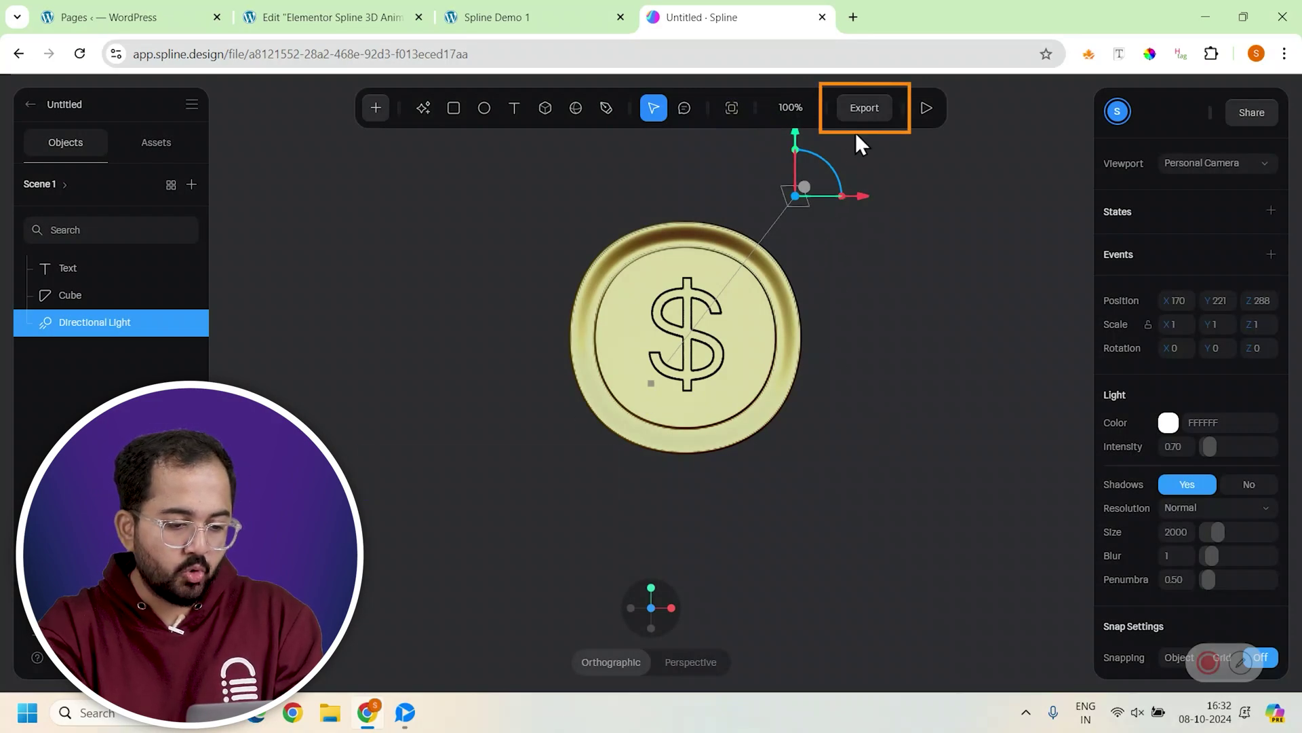
# Set the export Play Settings background colour to Hide.
pyautogui.click(863, 110)
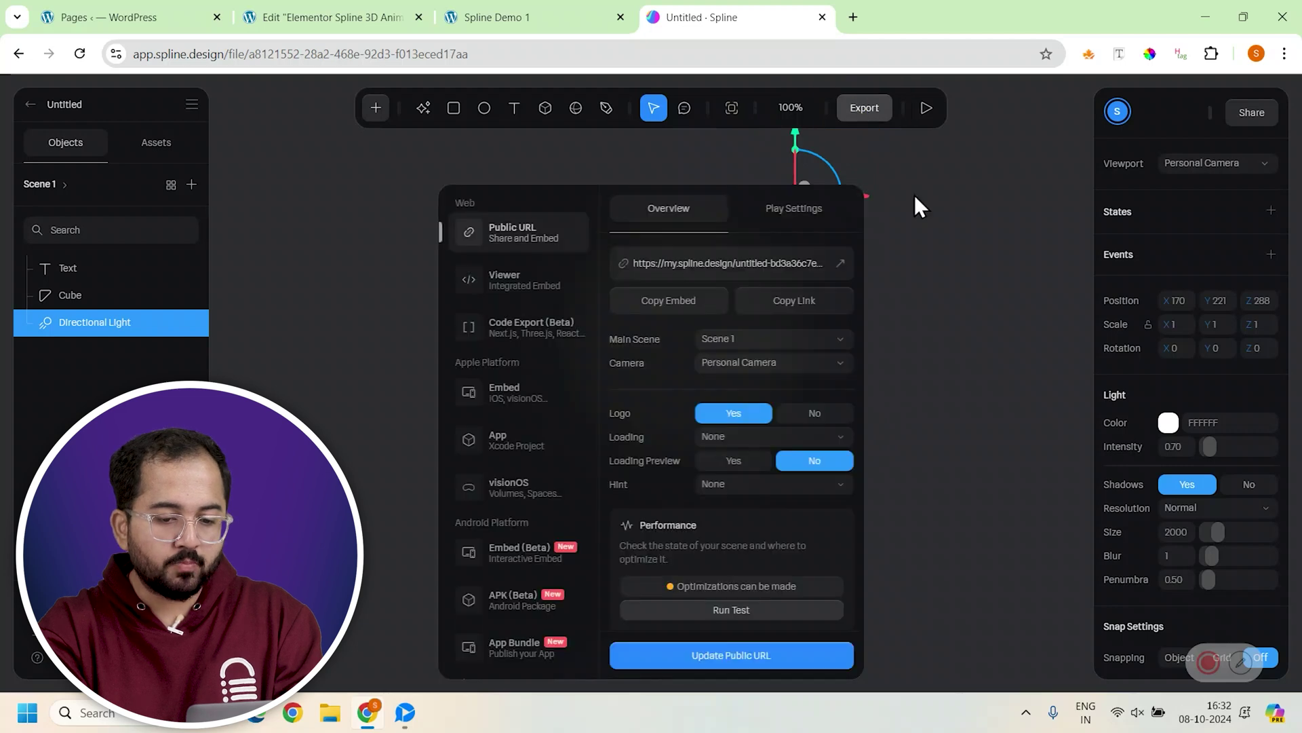
pyautogui.click(772, 210)
pyautogui.click(817, 409)
# Update the public URL and copy the coin scene's embed code.
pyautogui.scroll(-1, 787, 475)
pyautogui.scroll(-4, 779, 500)
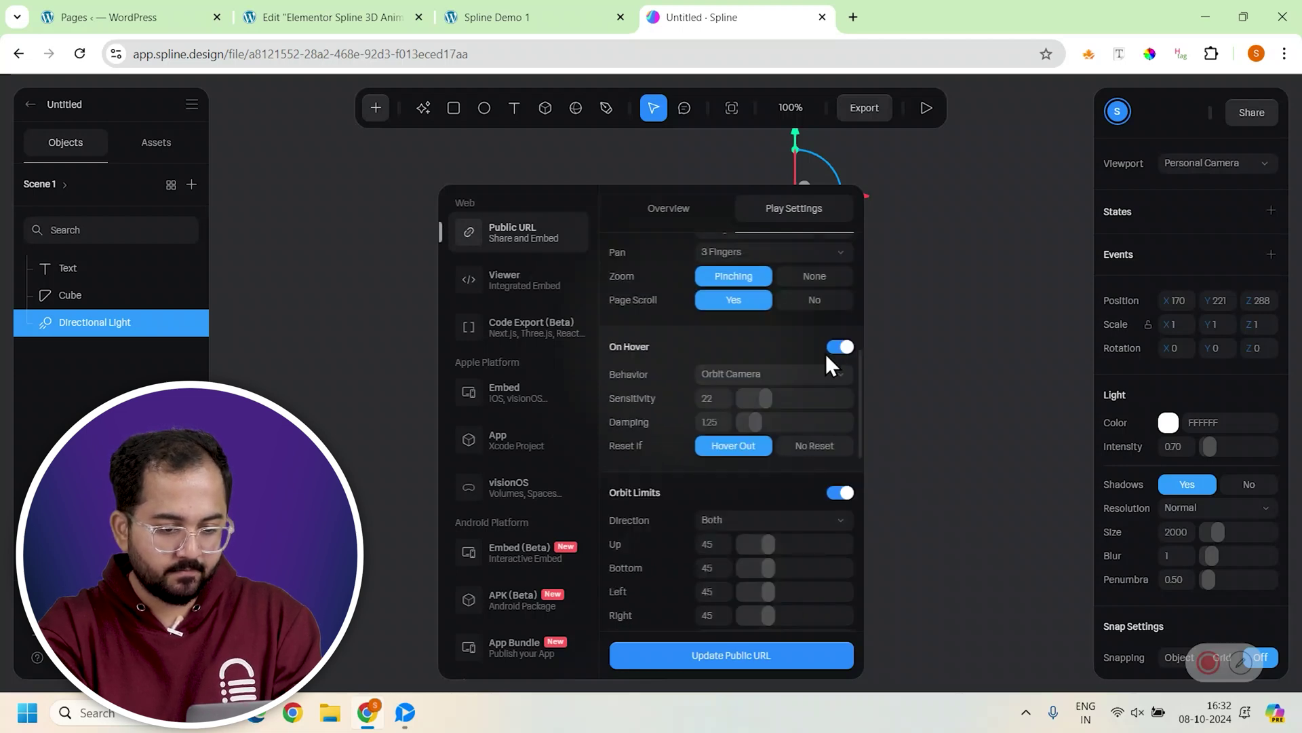
pyautogui.scroll(-5, 825, 353)
pyautogui.scroll(-2, 778, 529)
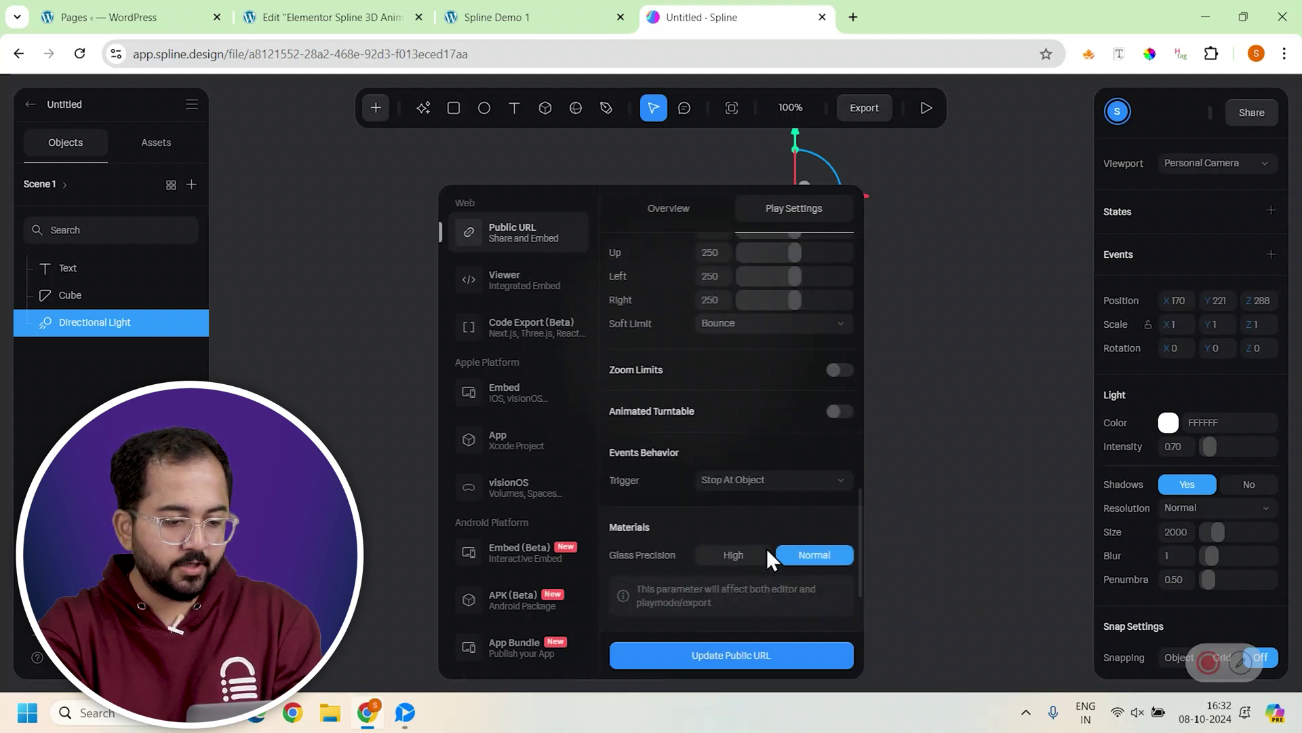
pyautogui.click(769, 655)
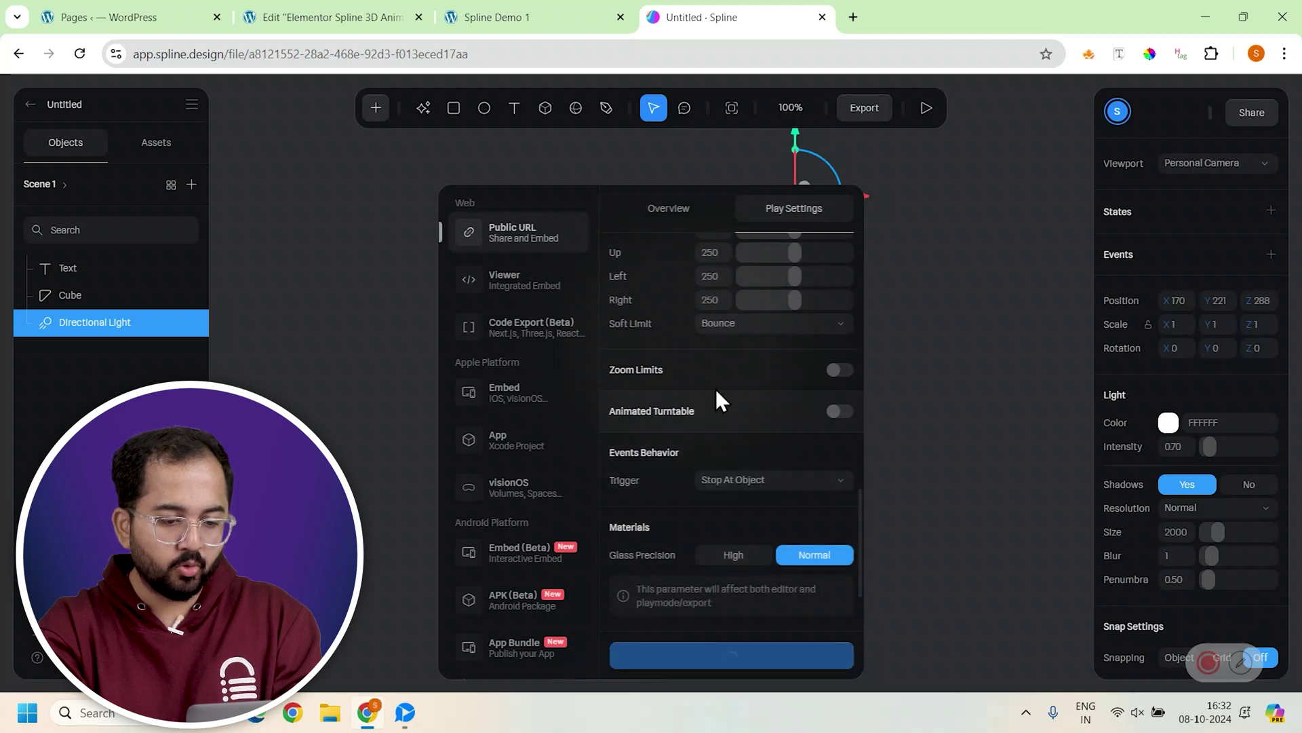
pyautogui.click(679, 213)
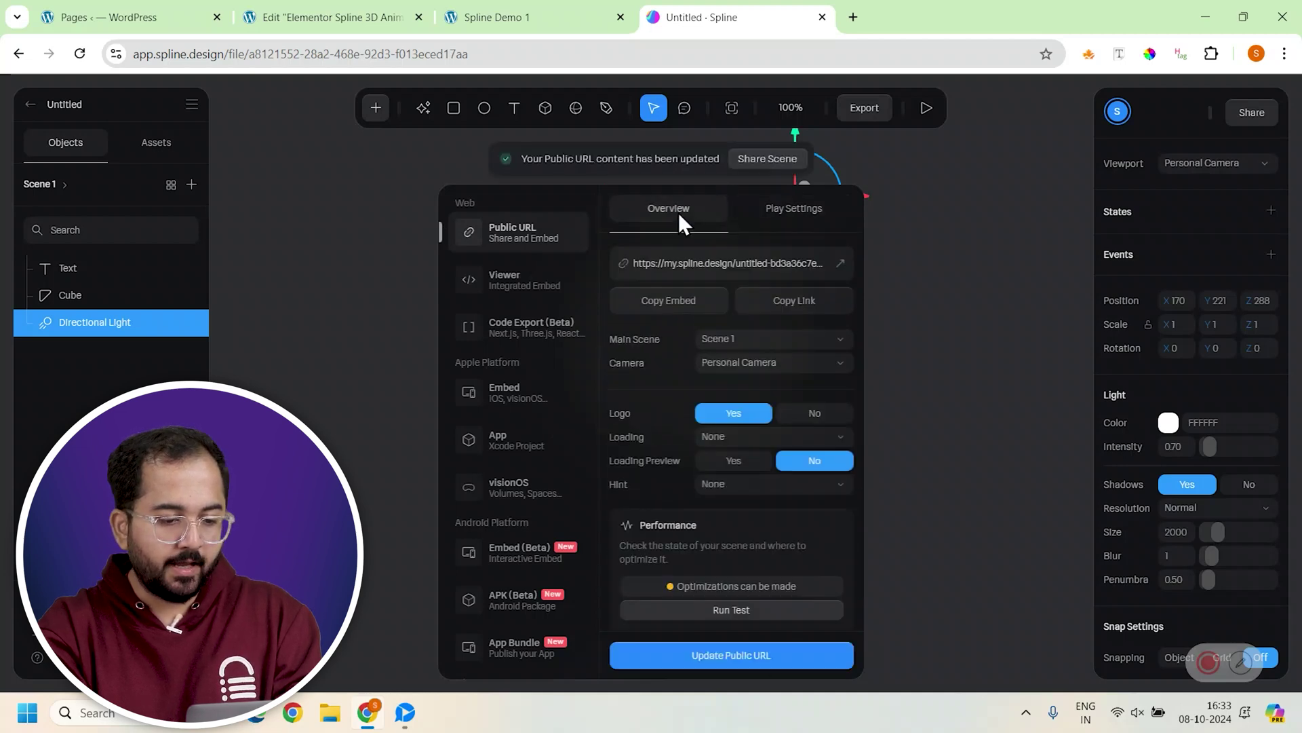
pyautogui.click(684, 298)
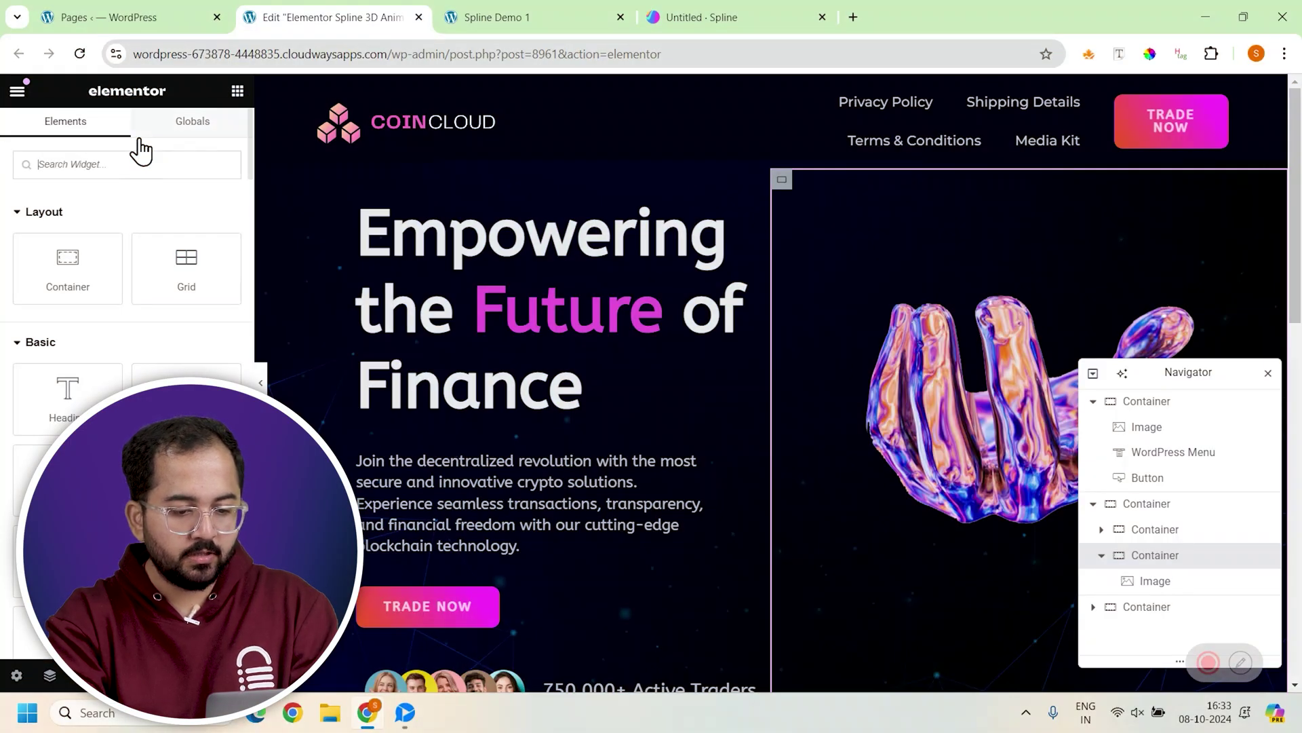
# Add an HTML widget found by searching 'html' and paste the Spline embed code into it.
pyautogui.click(128, 163)
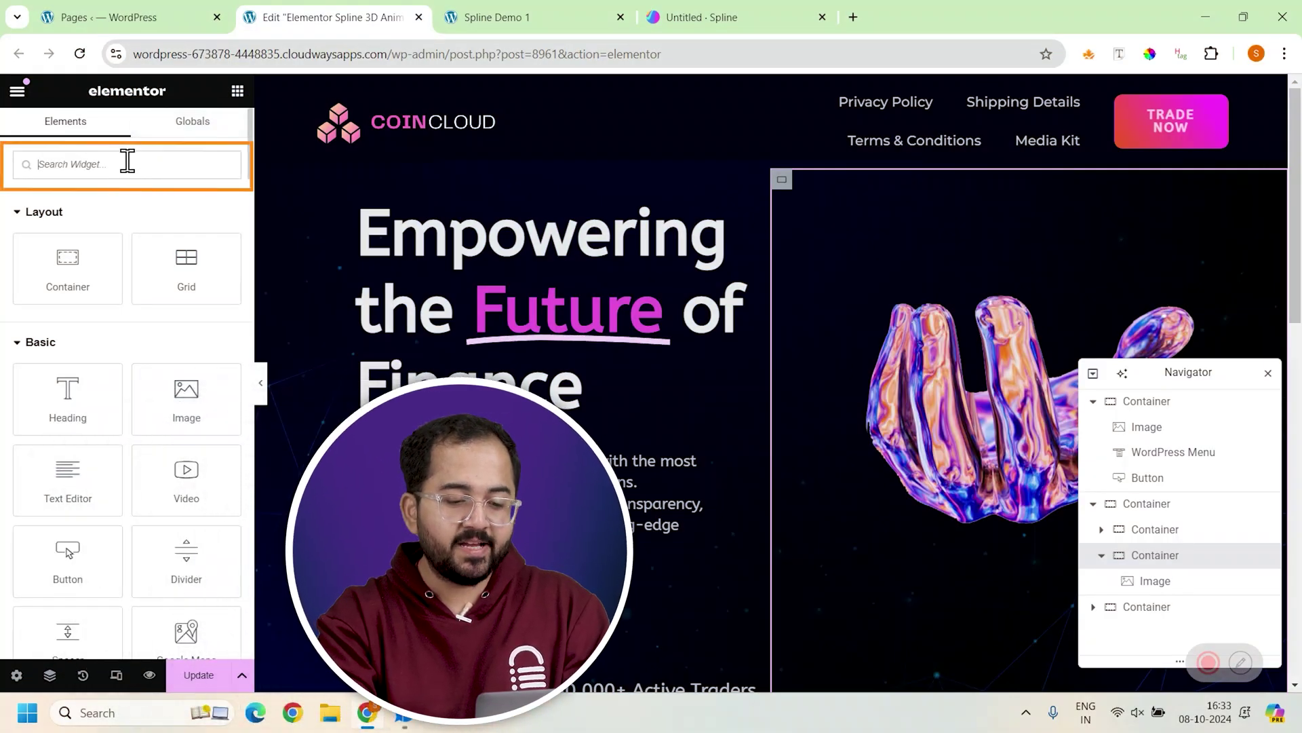
pyautogui.write('html')
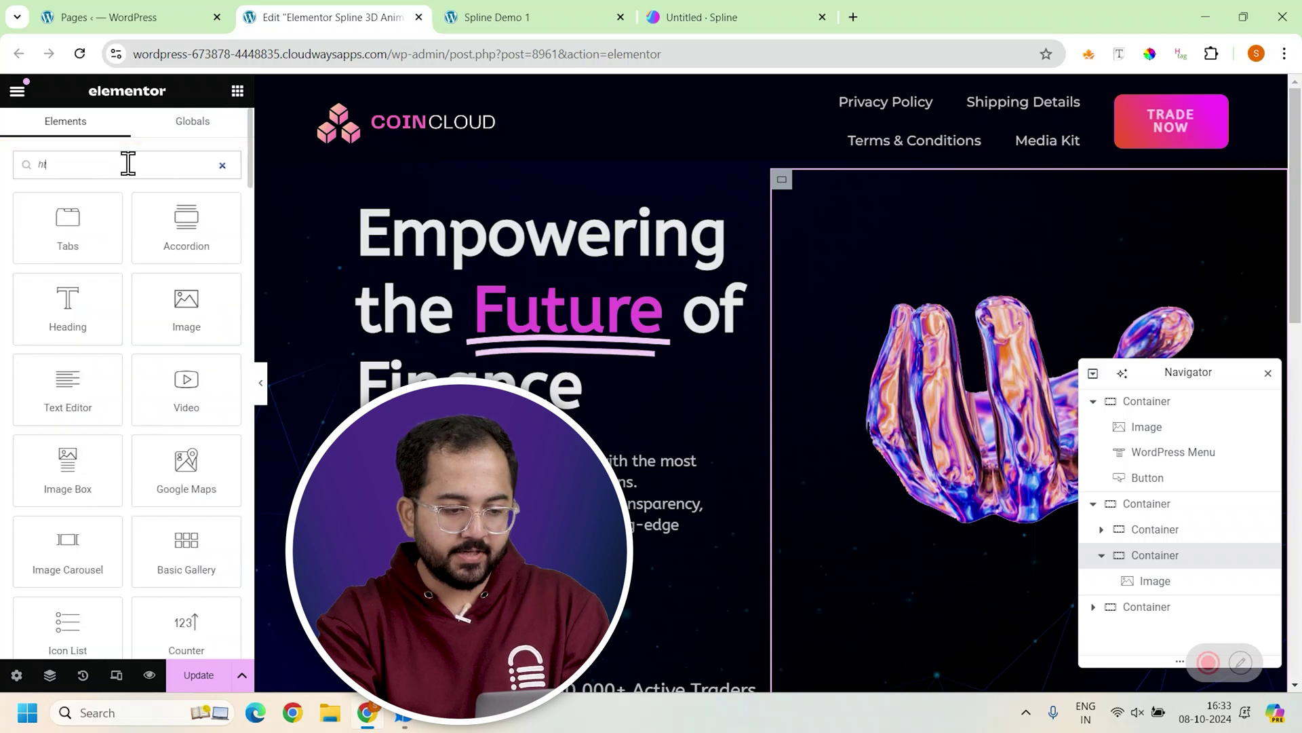
pyautogui.click(87, 214)
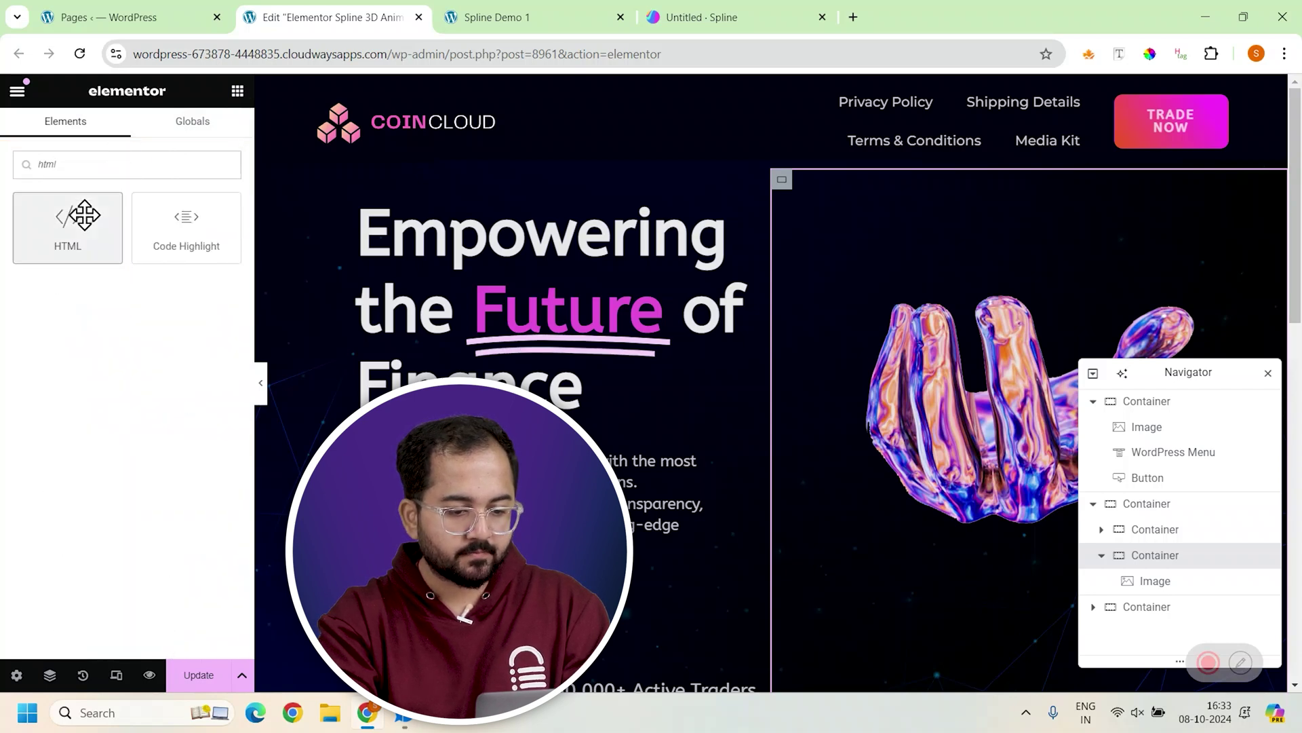
pyautogui.hotkey('ctrl', 'v')
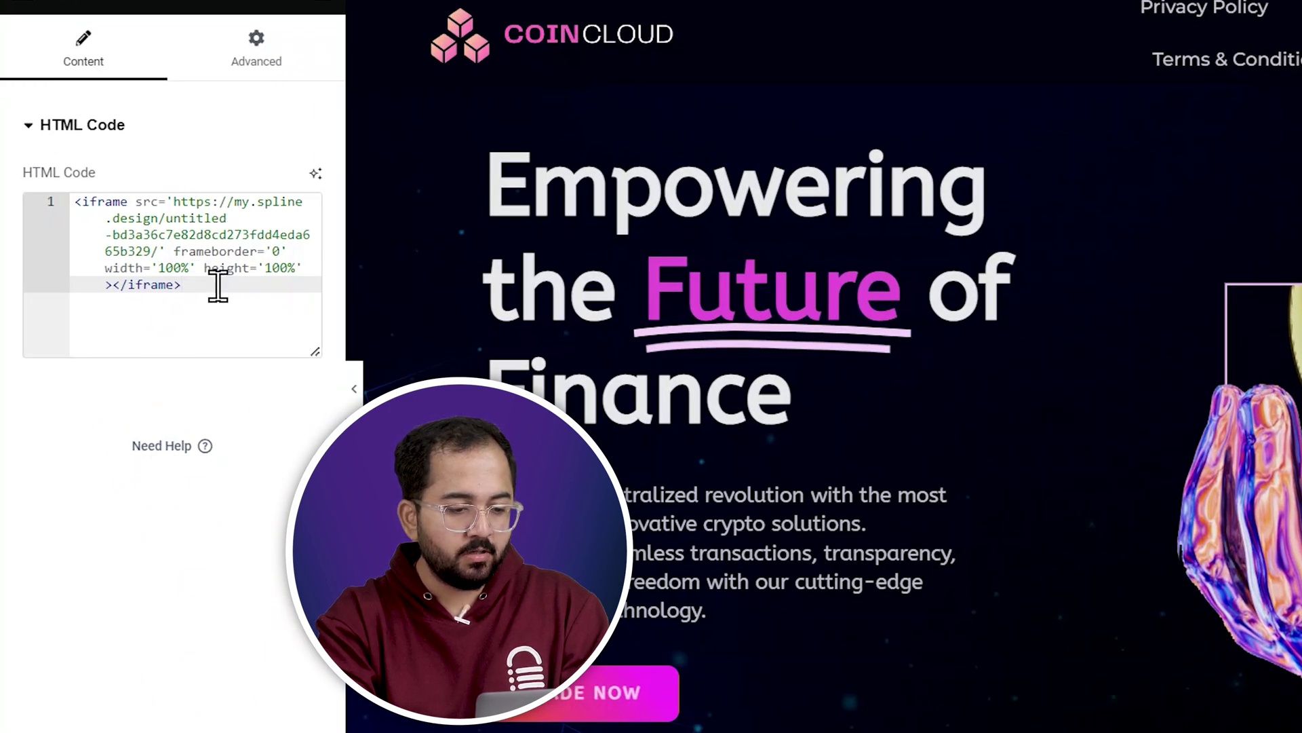
# Change the iframe height from '100%' to '400' in the HTML code.
pyautogui.click(275, 268)
pyautogui.press('Delete')
pyautogui.press('Delete')
pyautogui.press('Delete')
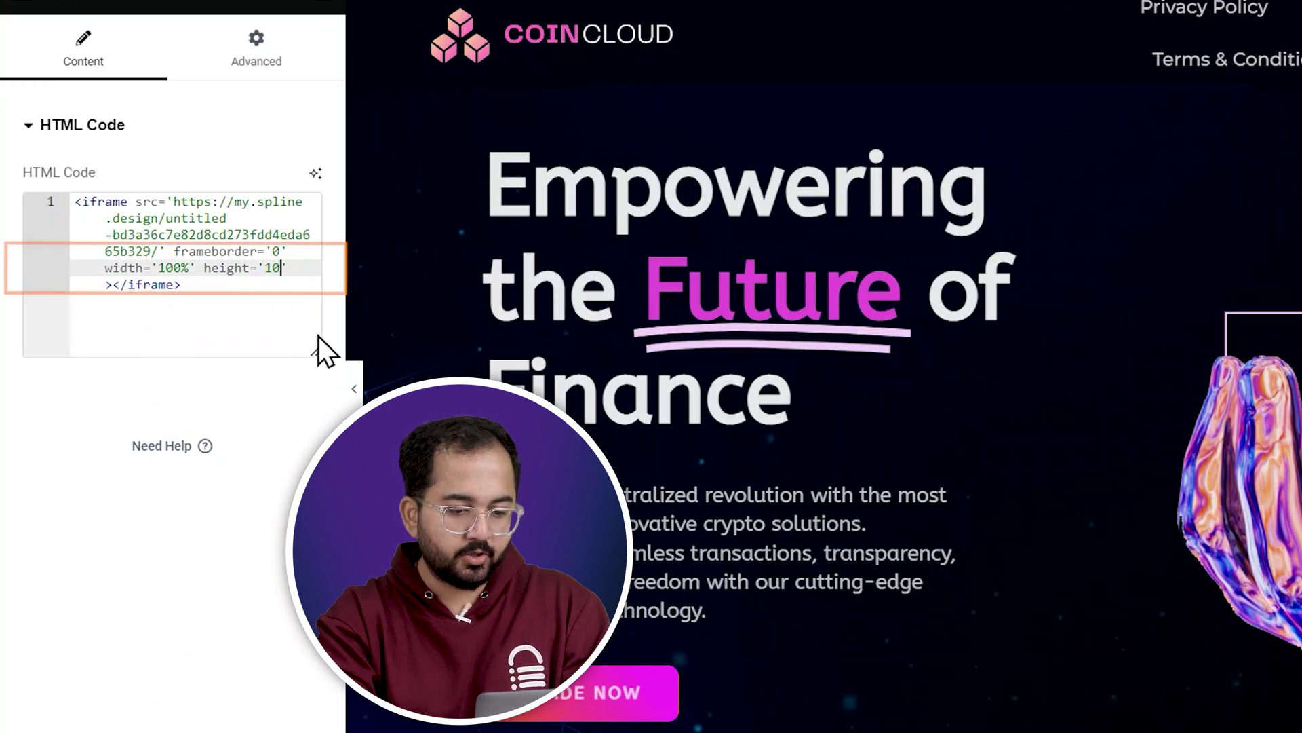
pyautogui.press('BackSpace')
pyautogui.write('400')
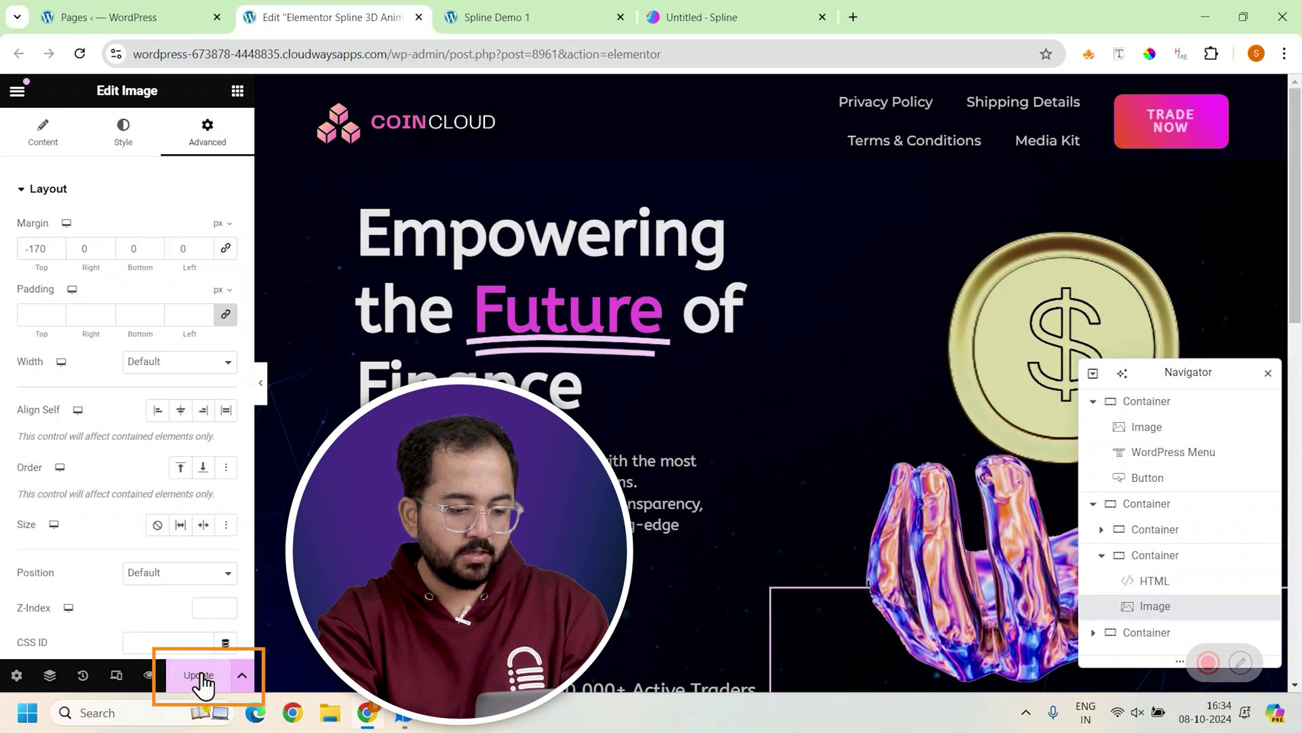
# Open the page's live preview in a new tab.
pyautogui.click(161, 676)
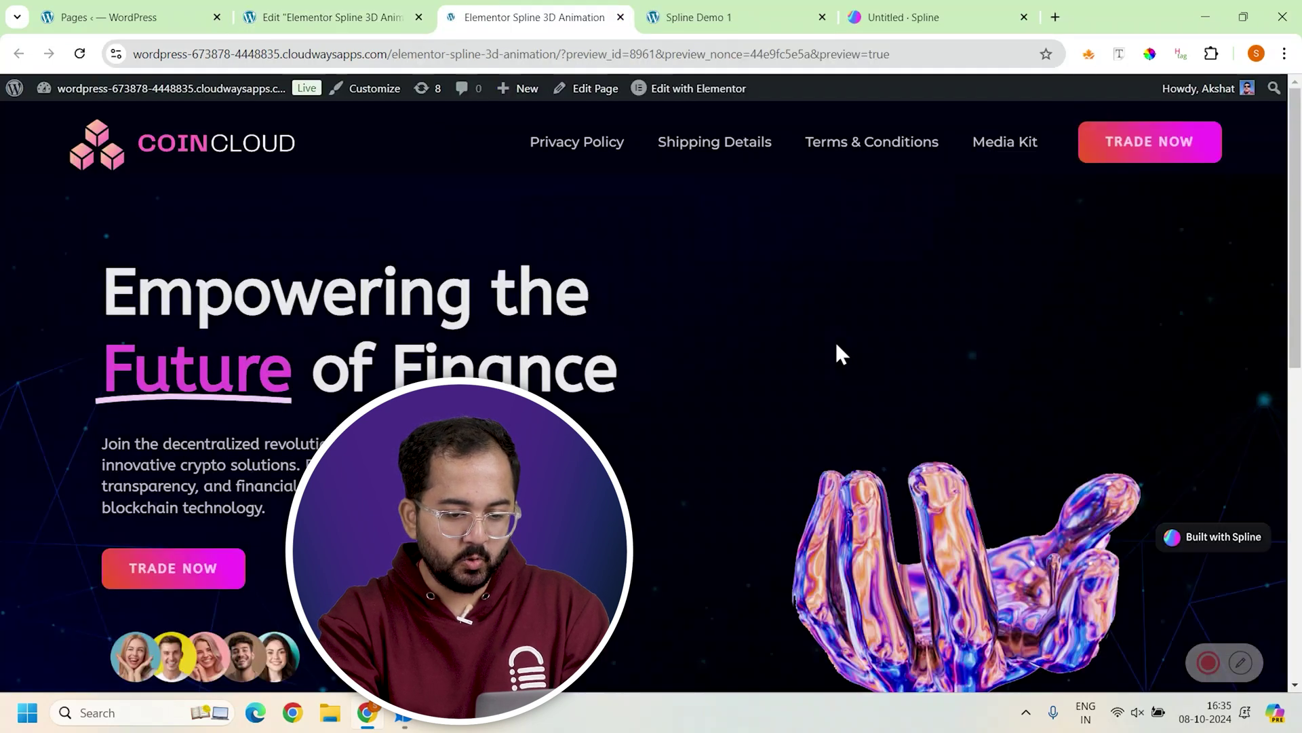